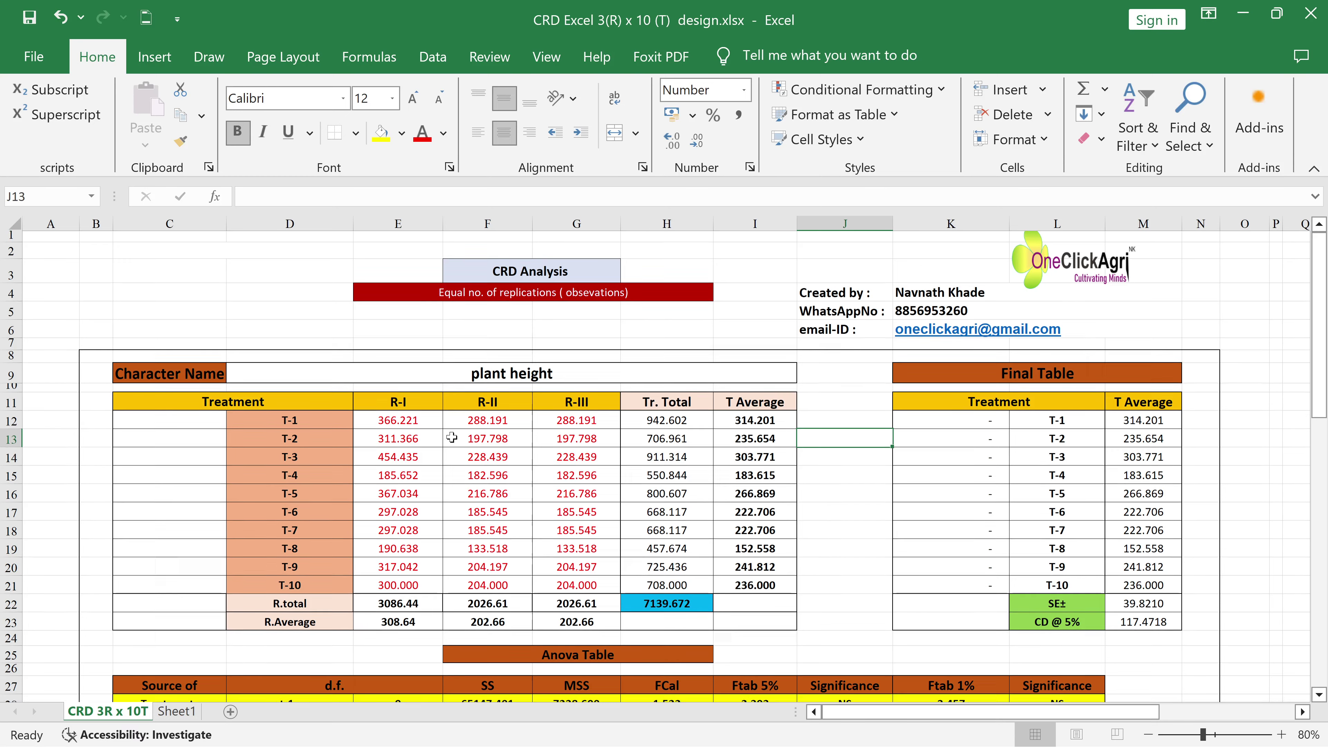
View the example data table on Sheet1
scroll(235, 654, "up", 3)
left_click(176, 711)
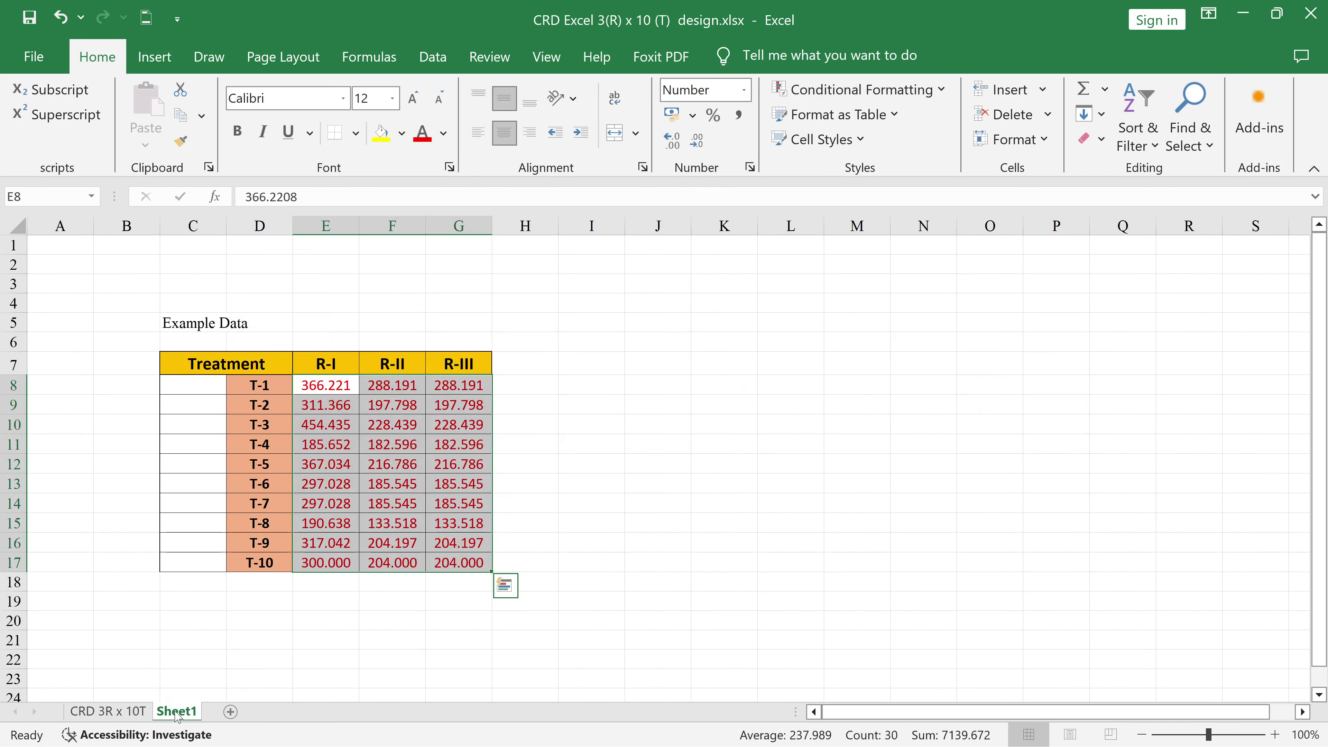
left_click(590, 385)
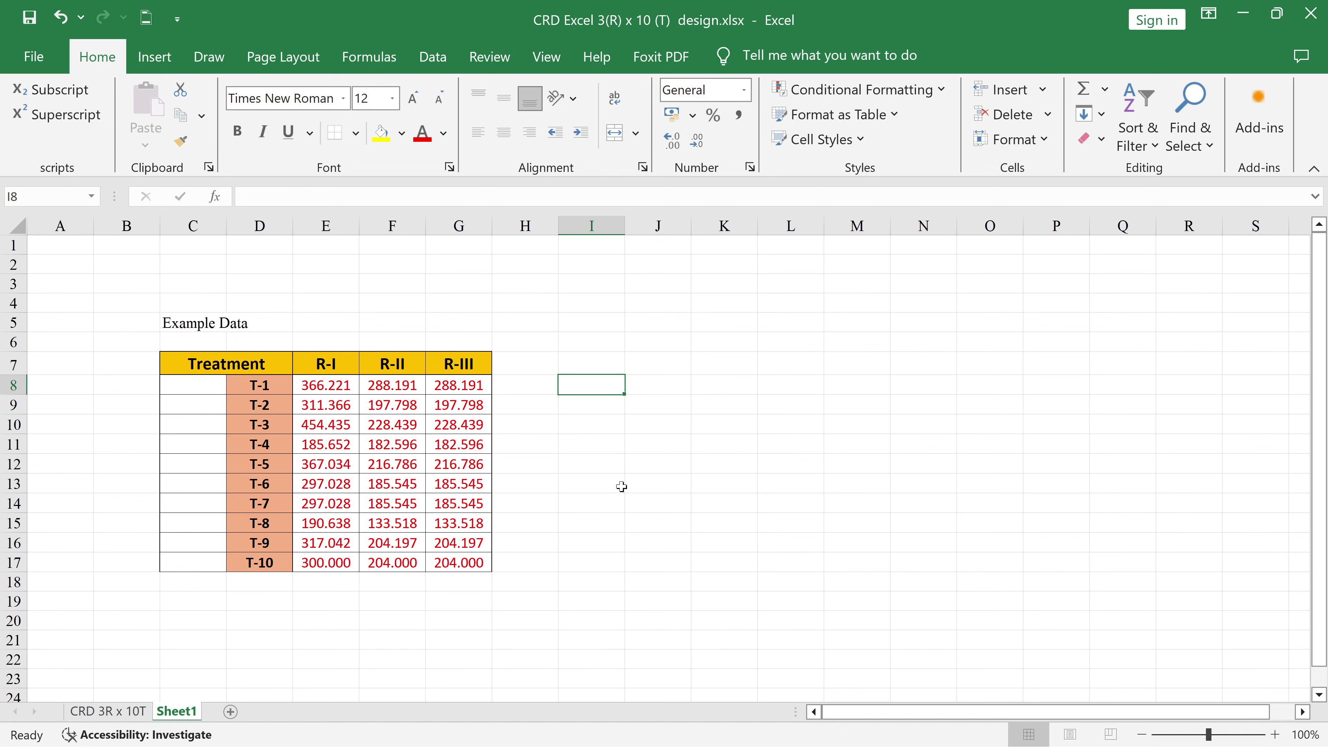
Examine the CRD 3R x 10T sheet, covering the treatment table, Anova Table, CF/CV/CD statistics, Final Table and plant height chart
left_click(107, 711)
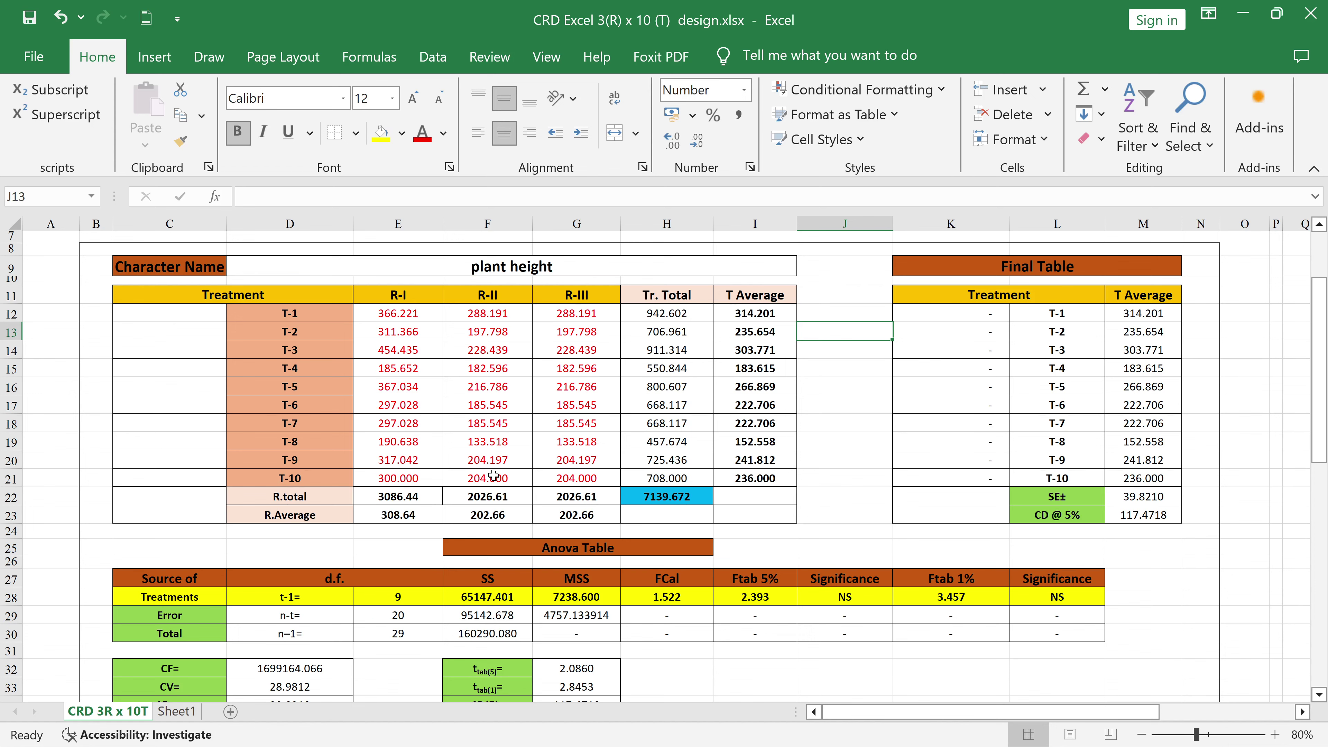
scroll(416, 432, "down", 1)
scroll(471, 471, "down", 8)
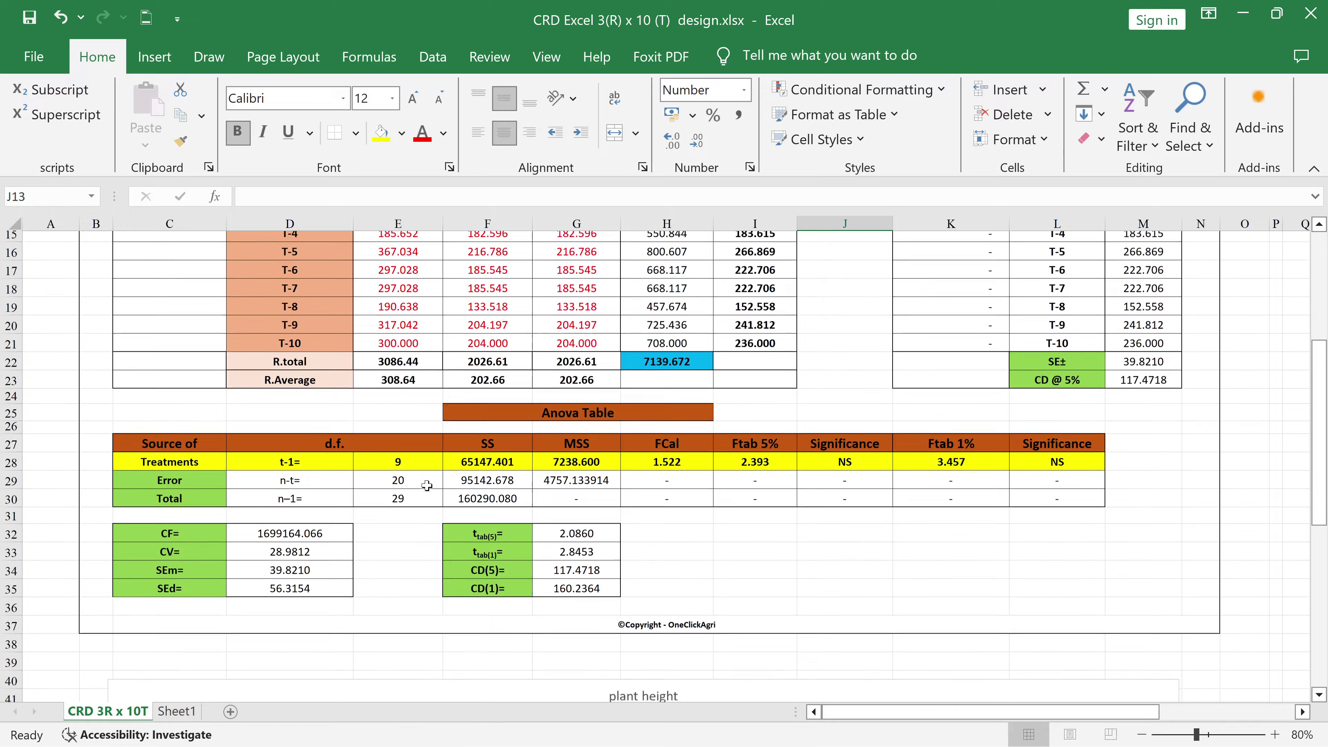
scroll(537, 522, "up", 4)
scroll(537, 522, "up", 4)
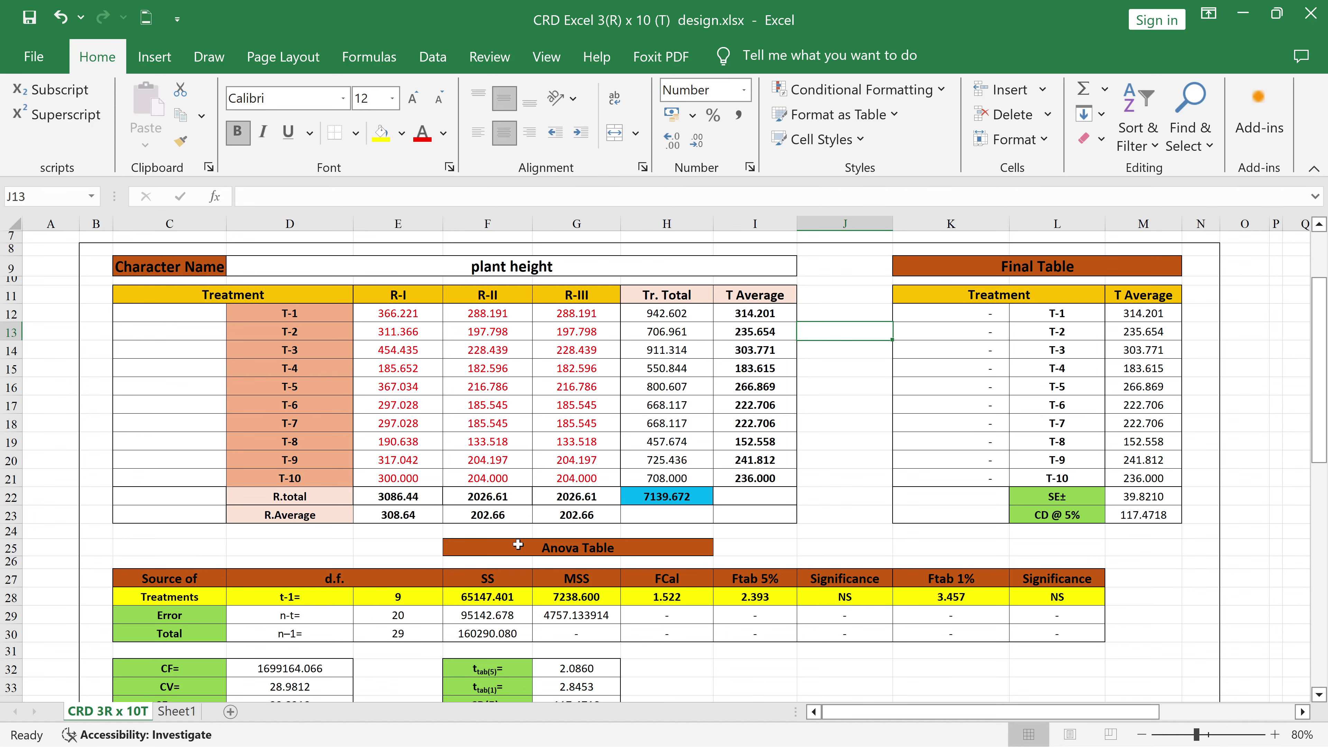
scroll(518, 544, "down", 2)
scroll(518, 544, "up", 4)
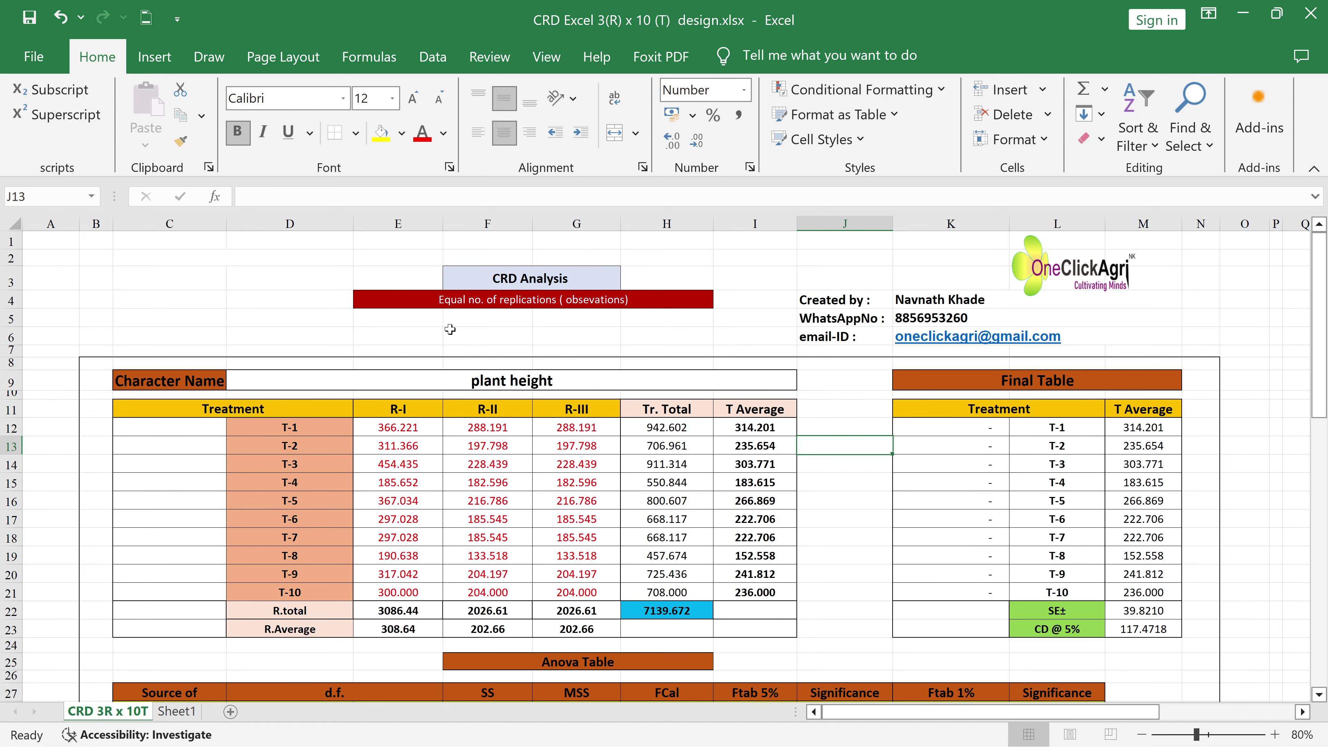
scroll(533, 505, "down", 4)
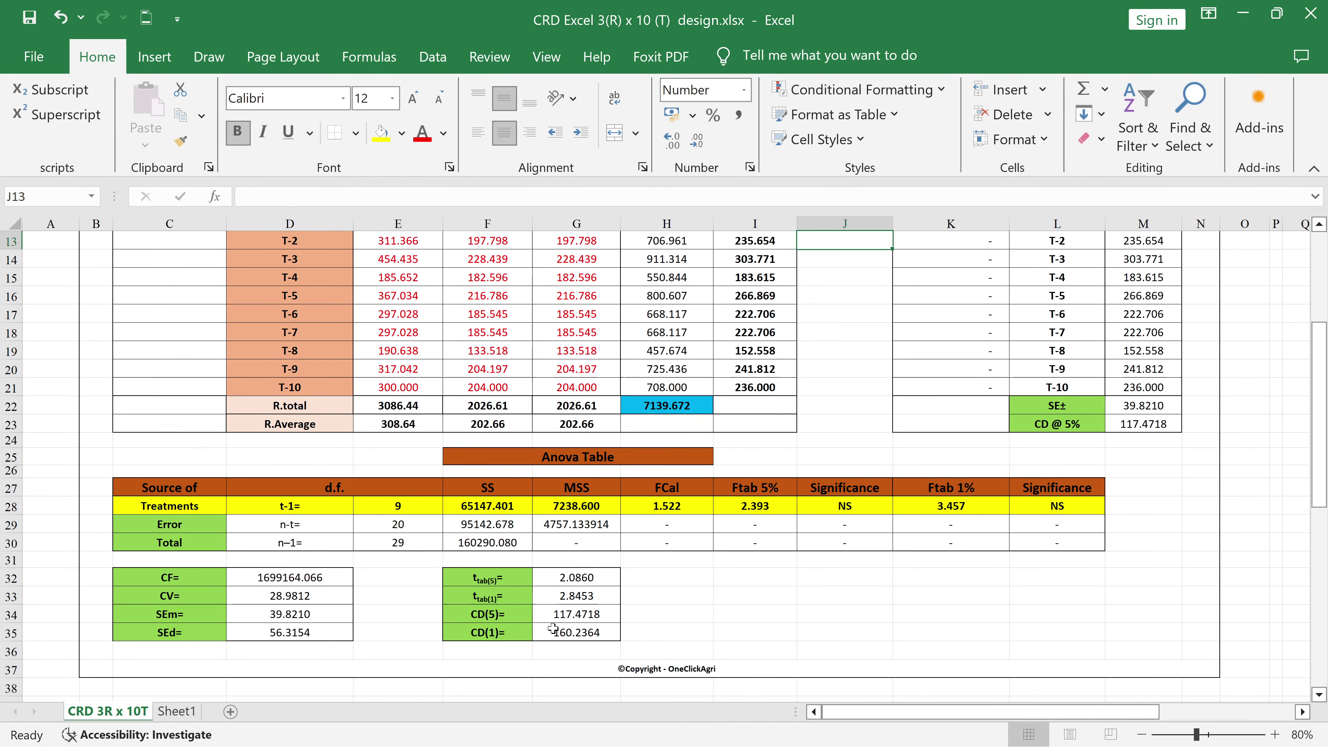
scroll(553, 628, "up", 1)
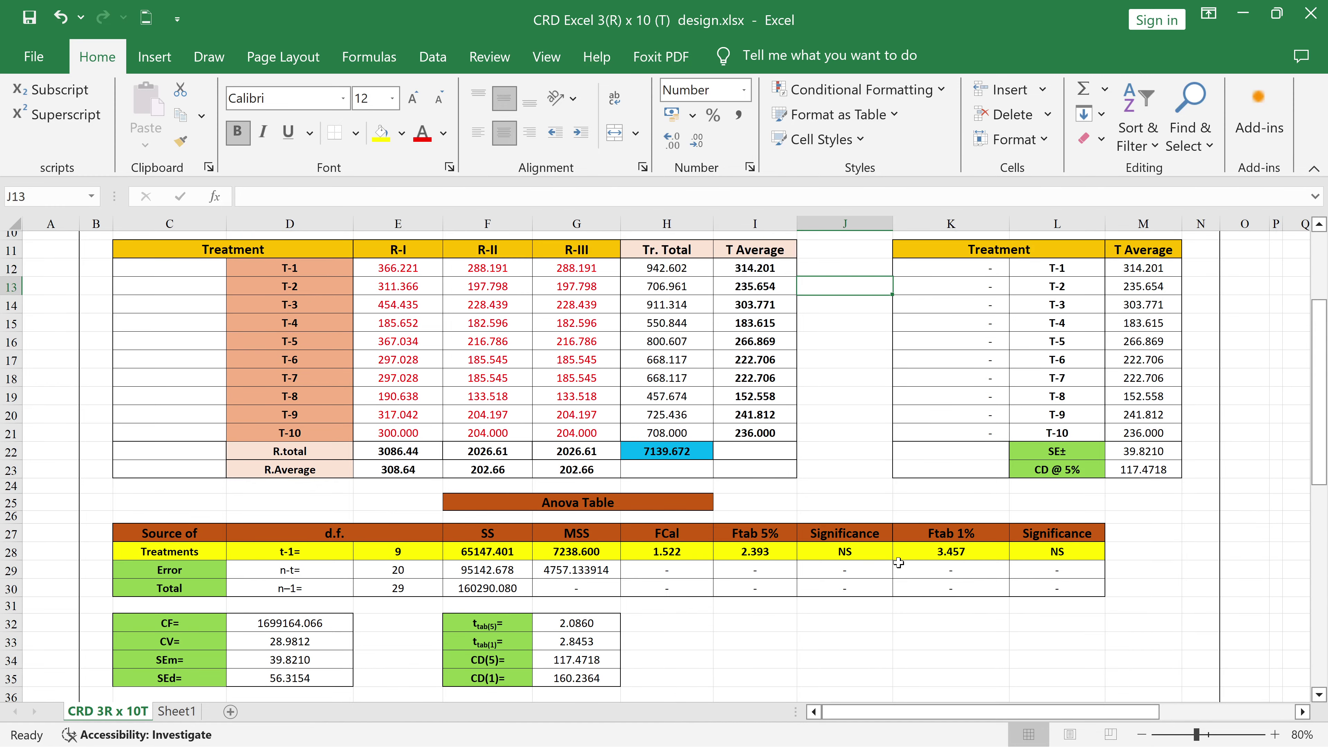
scroll(898, 563, "down", 8)
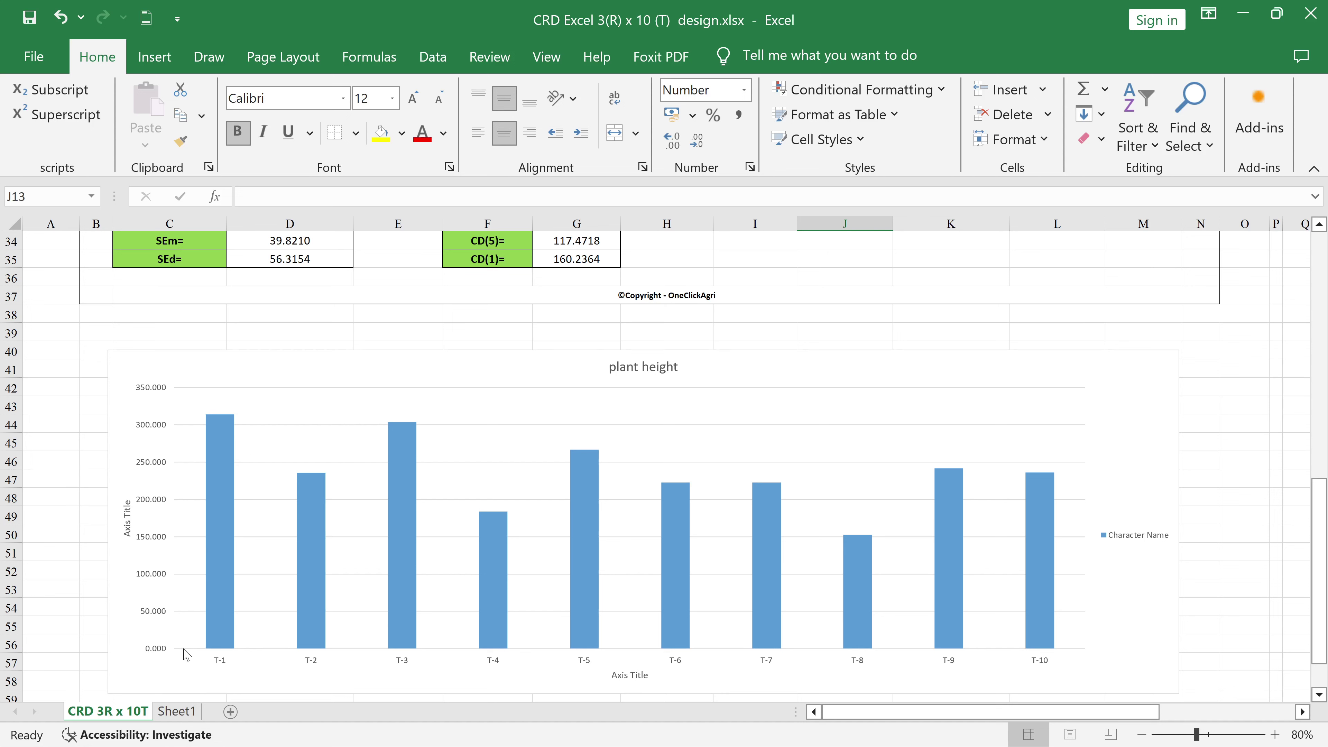
scroll(519, 606, "up", 4)
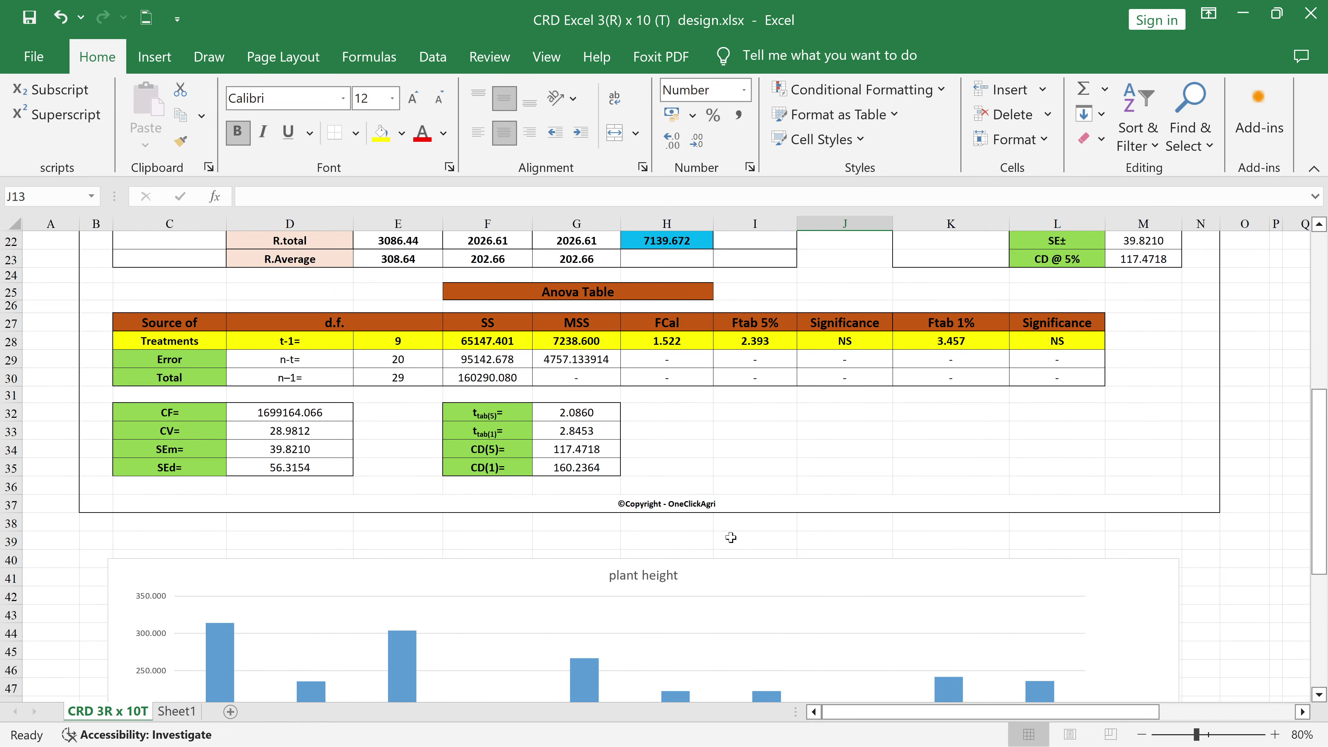
scroll(731, 537, "down", 3)
scroll(732, 543, "up", 6)
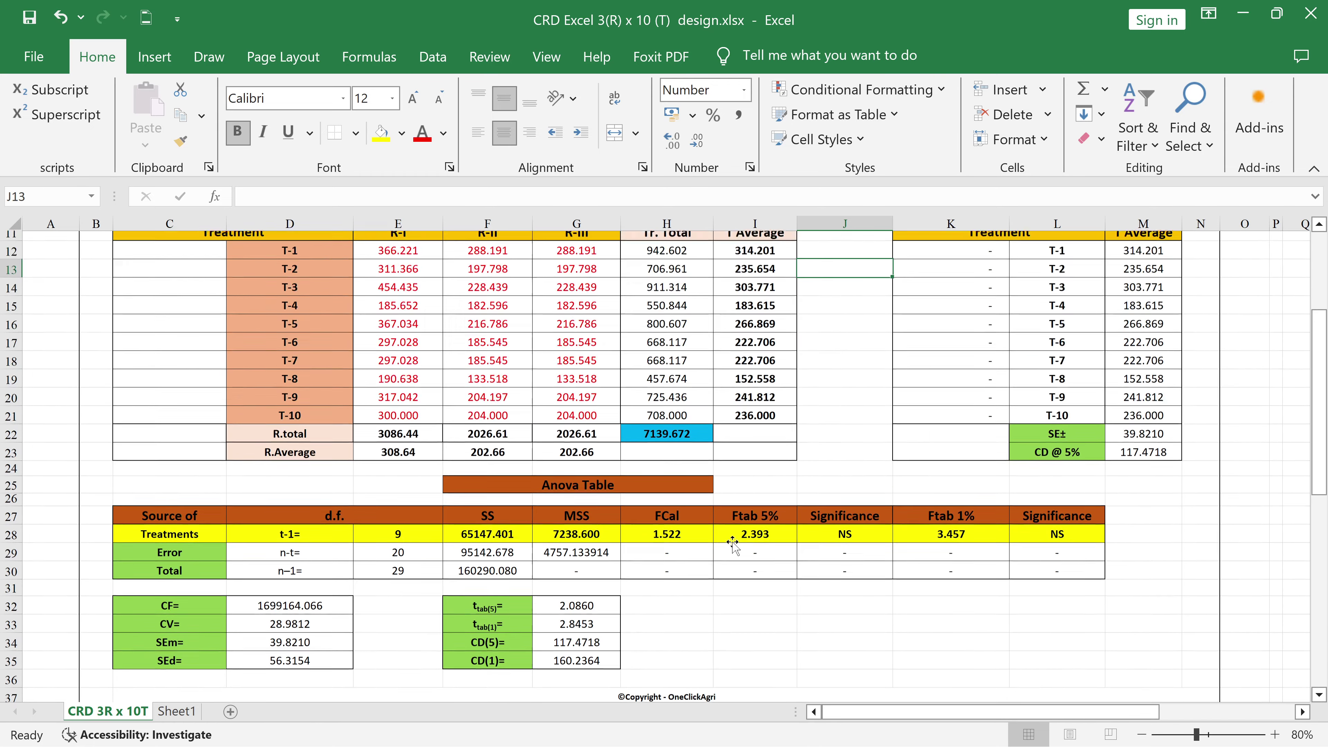
scroll(732, 544, "up", 3)
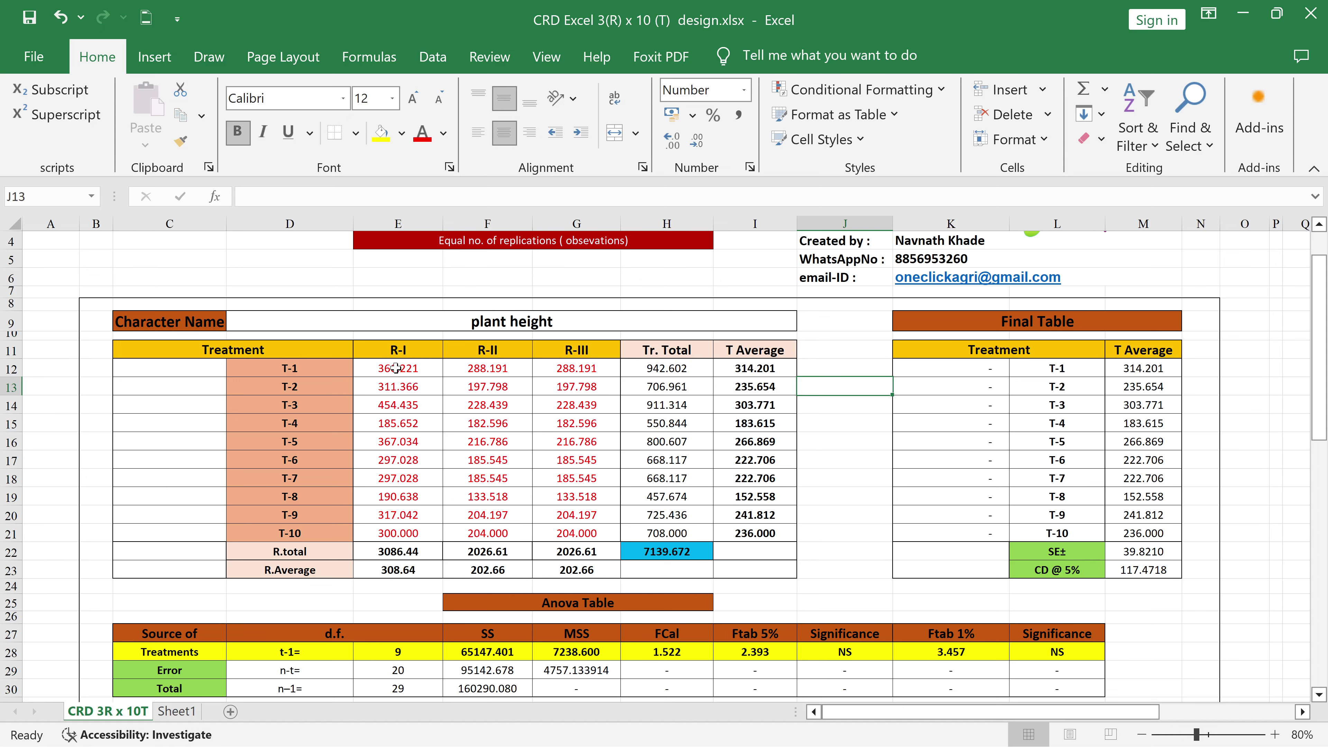
Copy the R-I to R-III values of treatments T-1 to T-10 from the example table on Sheet1
left_click(176, 711)
left_click_drag(319, 377, 456, 564)
right_click(347, 444)
left_click(381, 243)
Paste the copied data as values only into the CRD 3R x 10T sheet, starting at T-1 under R-I (E12)
left_click(104, 711)
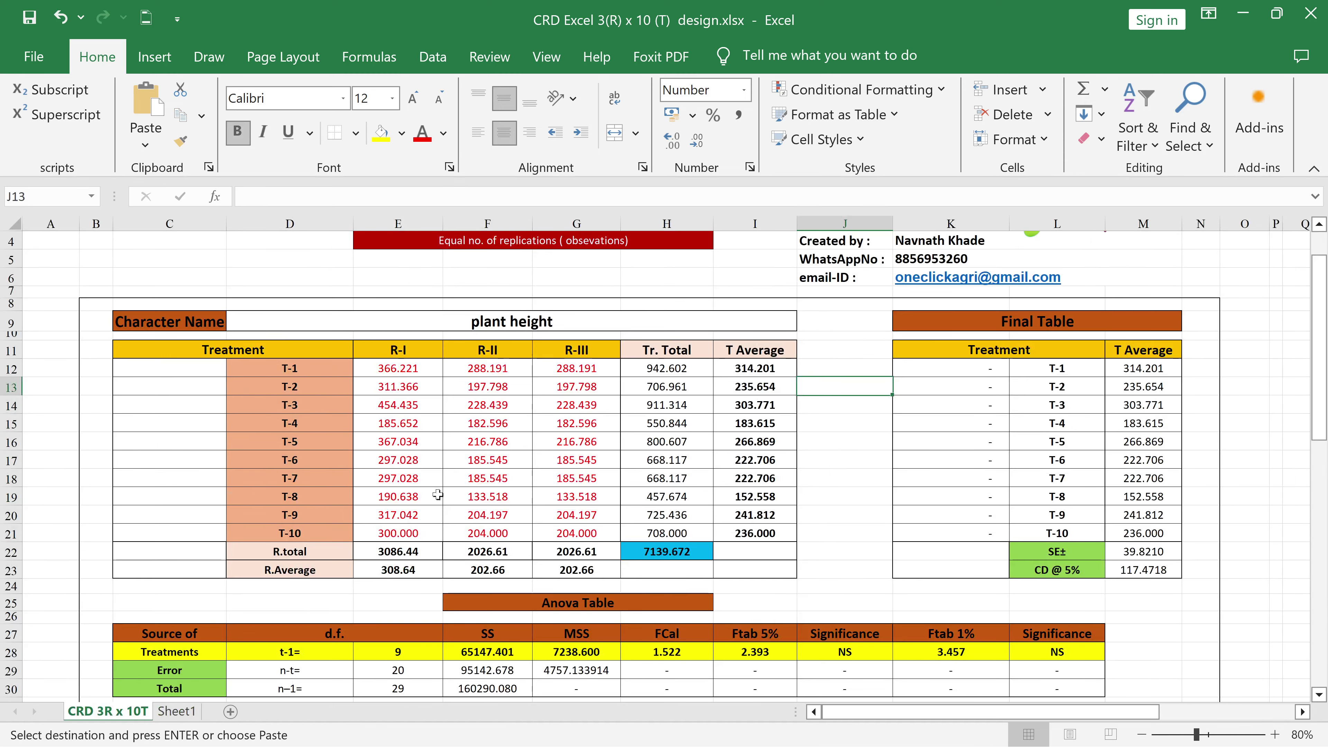
left_click(417, 370)
right_click(417, 370)
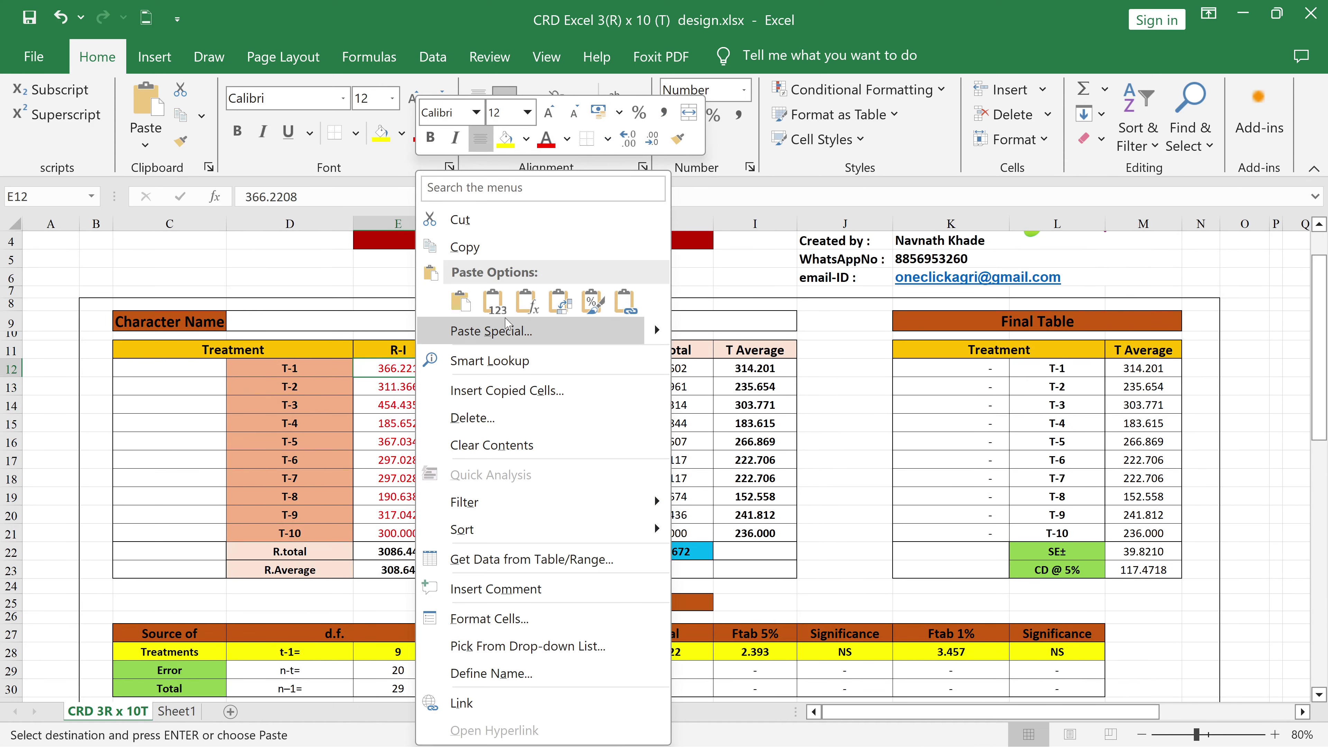
left_click(493, 302)
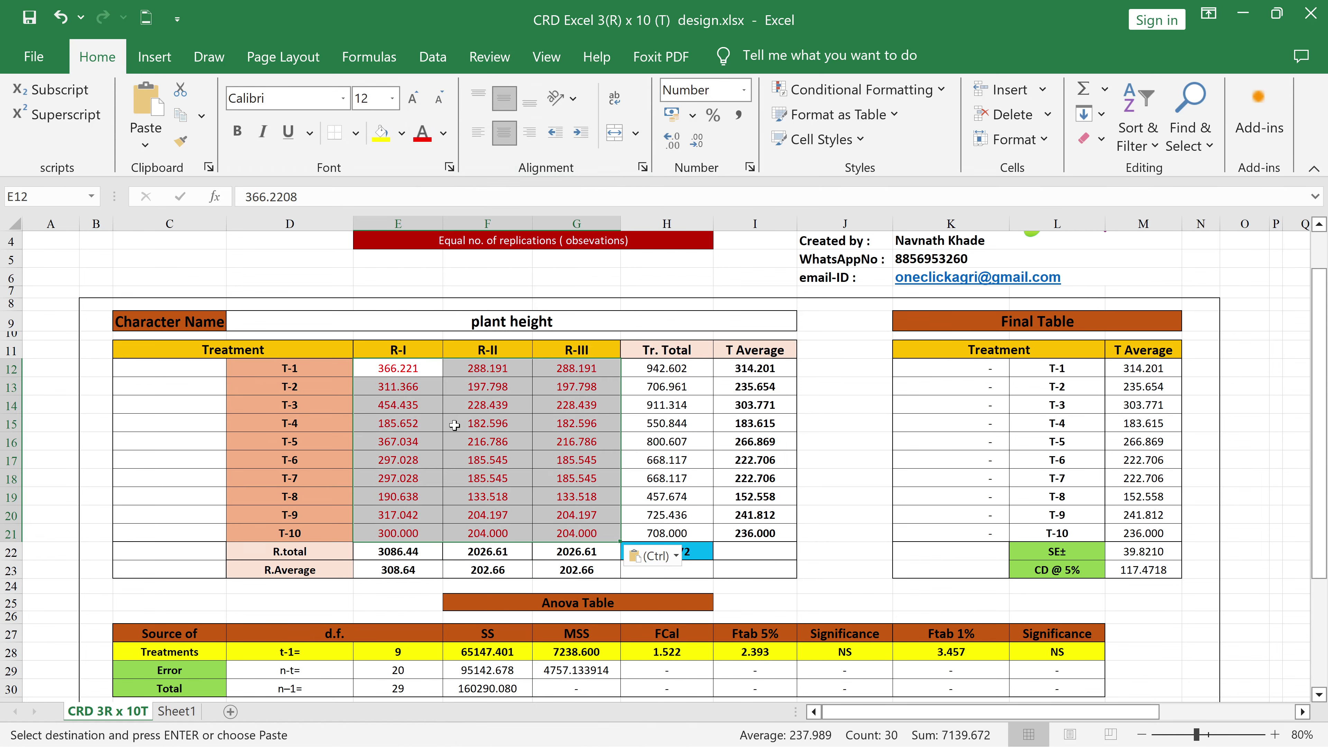
scroll(849, 578, "down", 3)
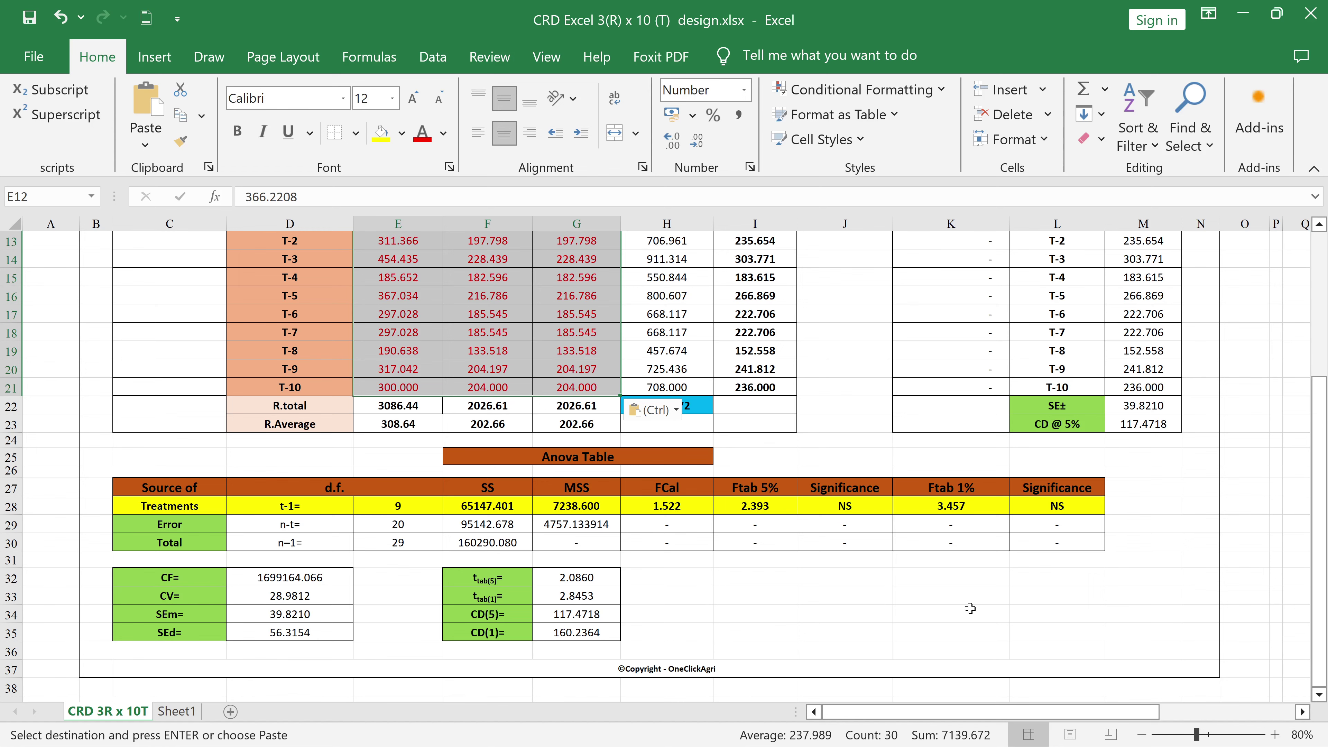
left_click(785, 602)
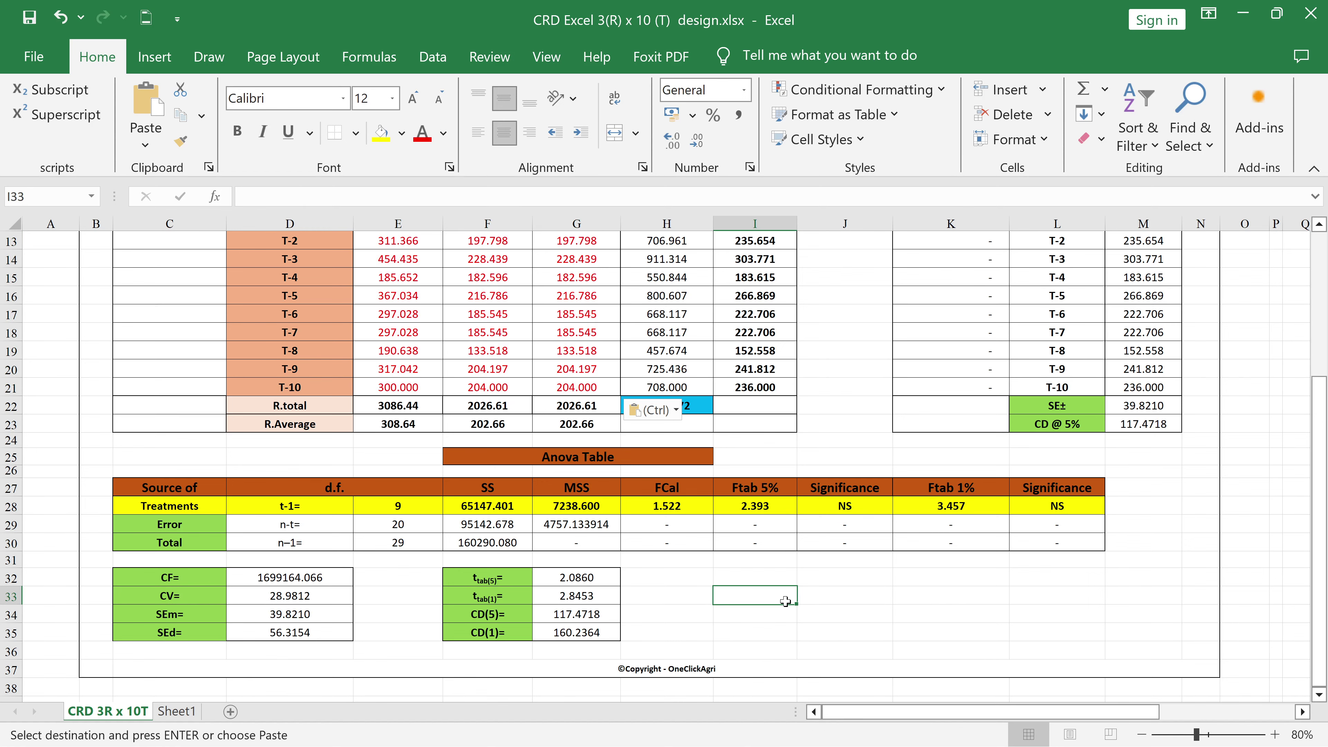
Set the R-I value of treatment T-3 (E14) to 254.4352
scroll(527, 494, "up", 1)
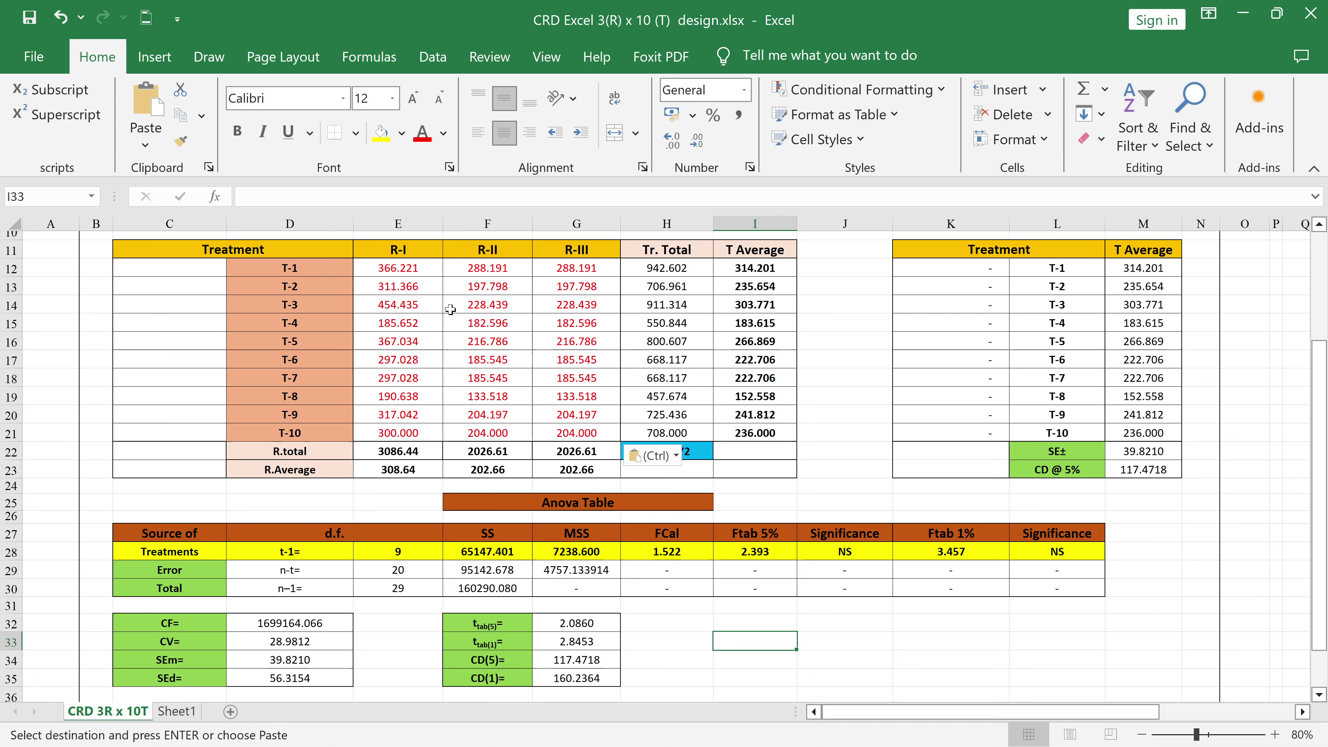
left_click(408, 308)
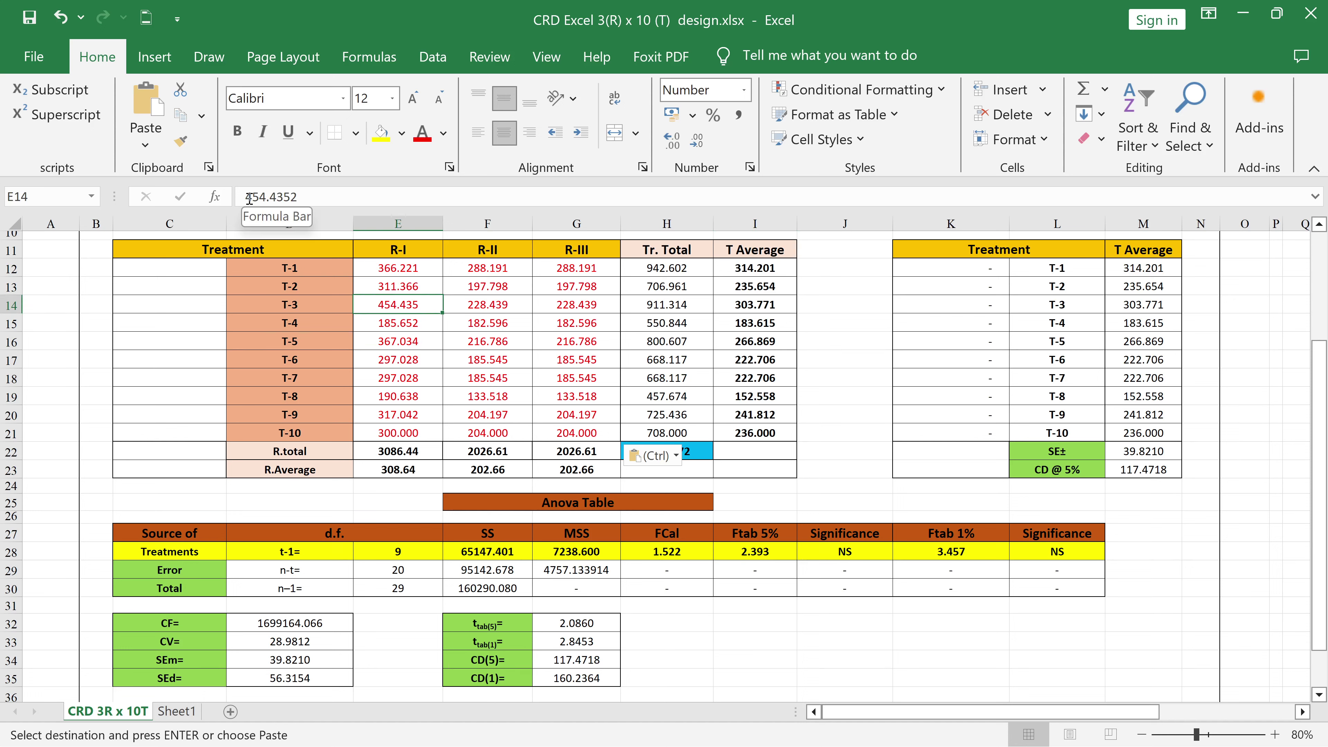
left_click(286, 198)
type("\\")
key("BackSpace")
key("BackSpace")
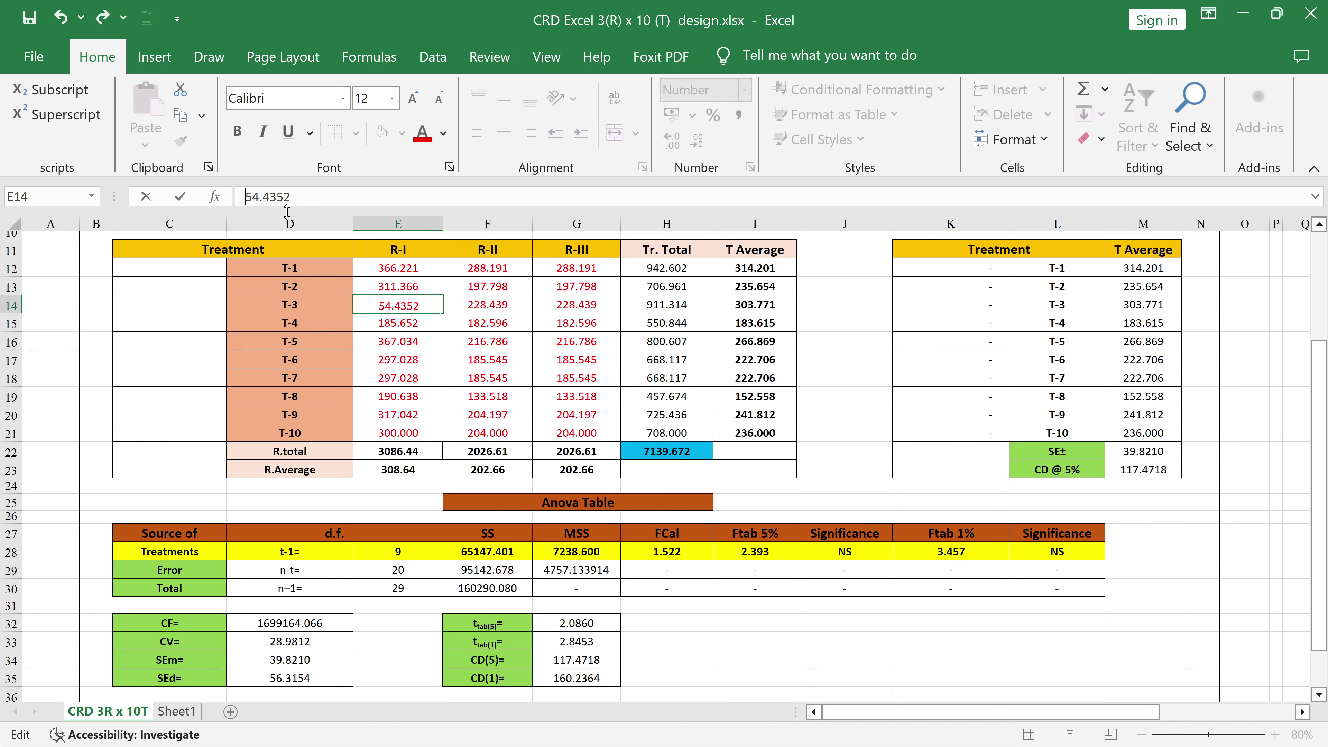
type("2")
key("Return")
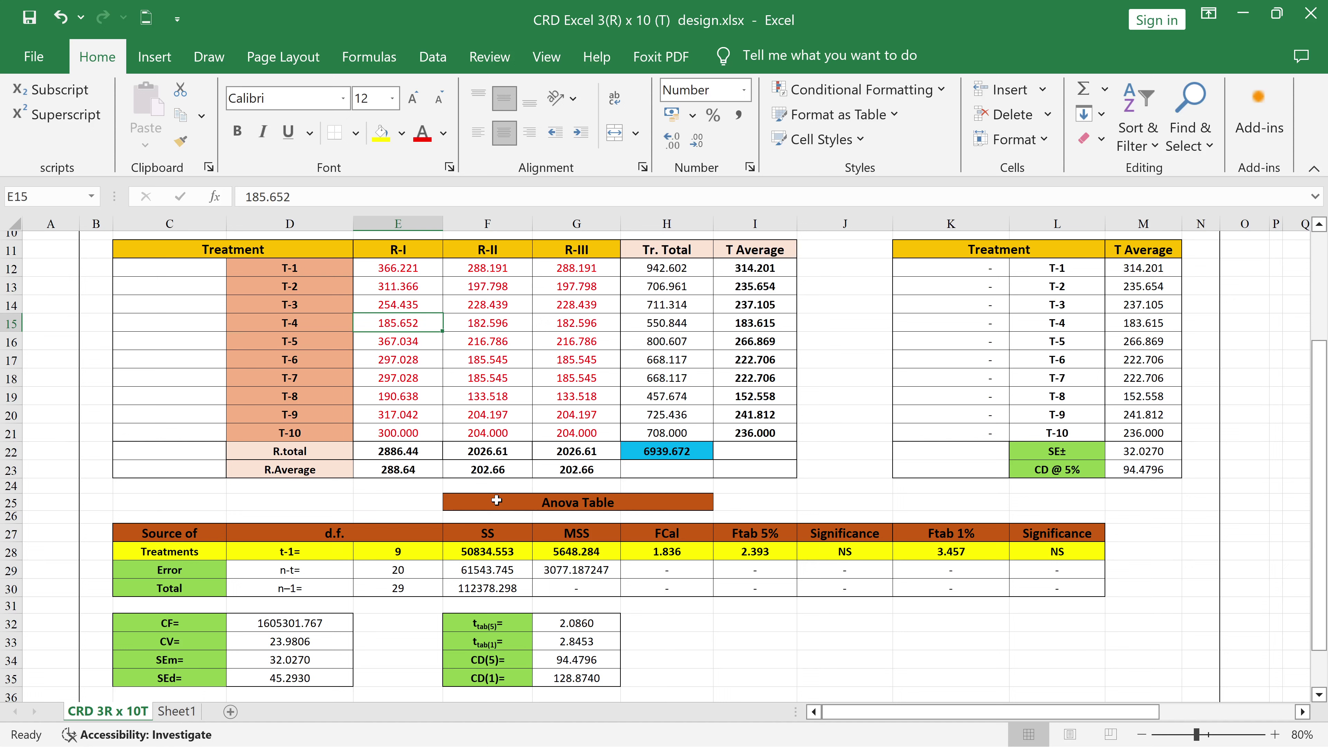
Set the R-I value of treatment T-3 (E14) back to 454.4352
left_click(404, 302)
left_click(253, 197)
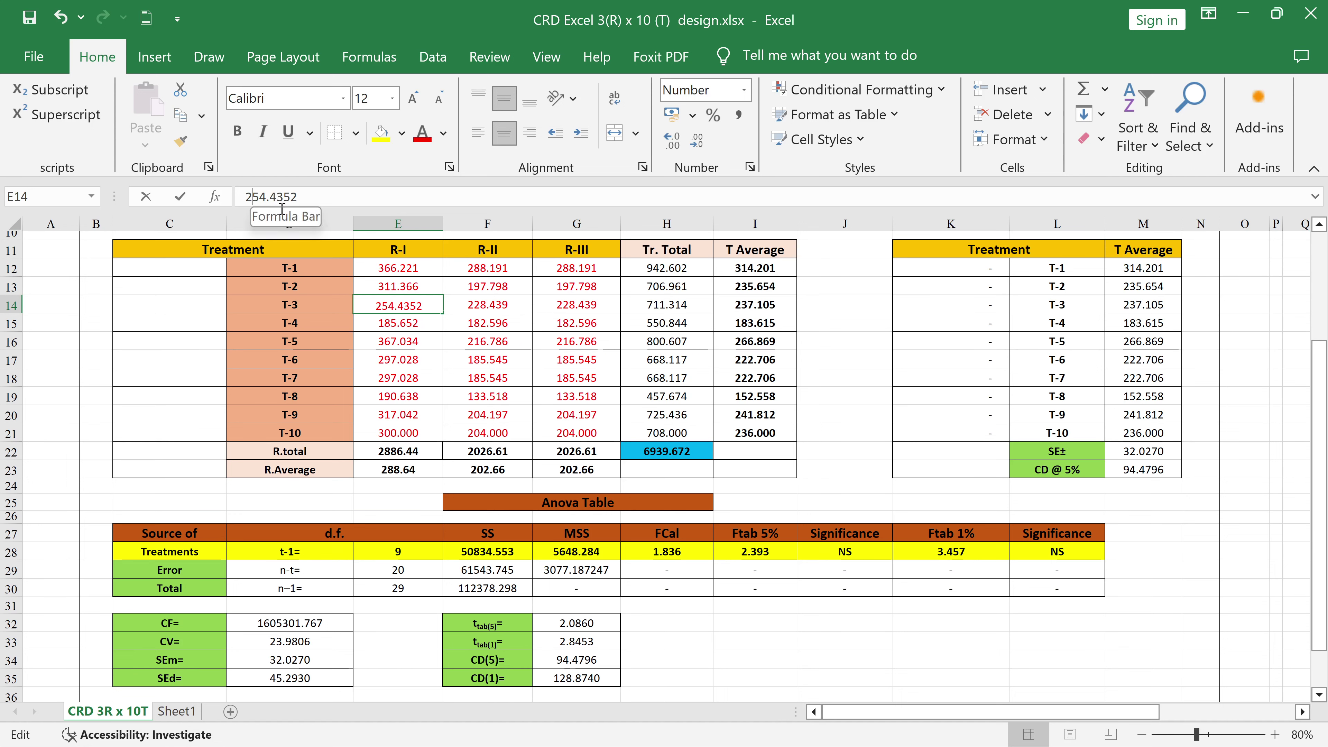
key("BackSpace")
type("4")
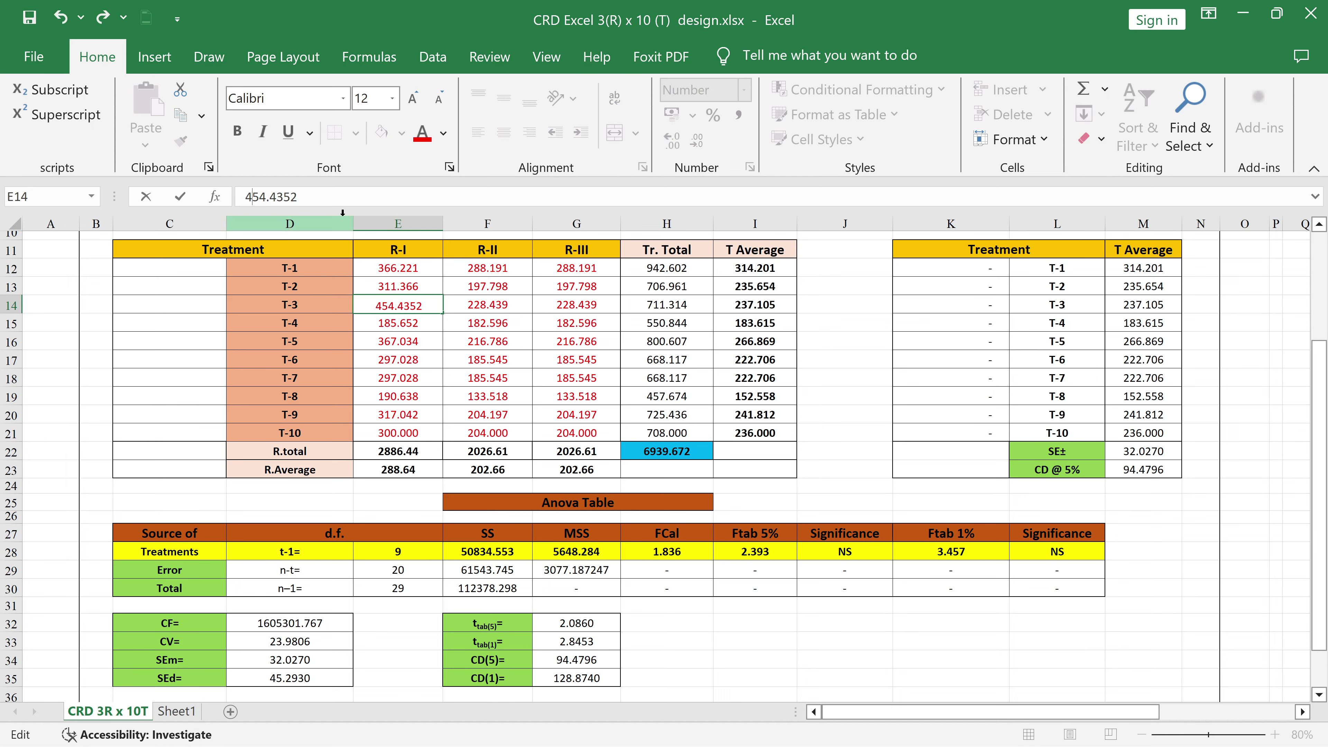
key("Return")
left_click(842, 637)
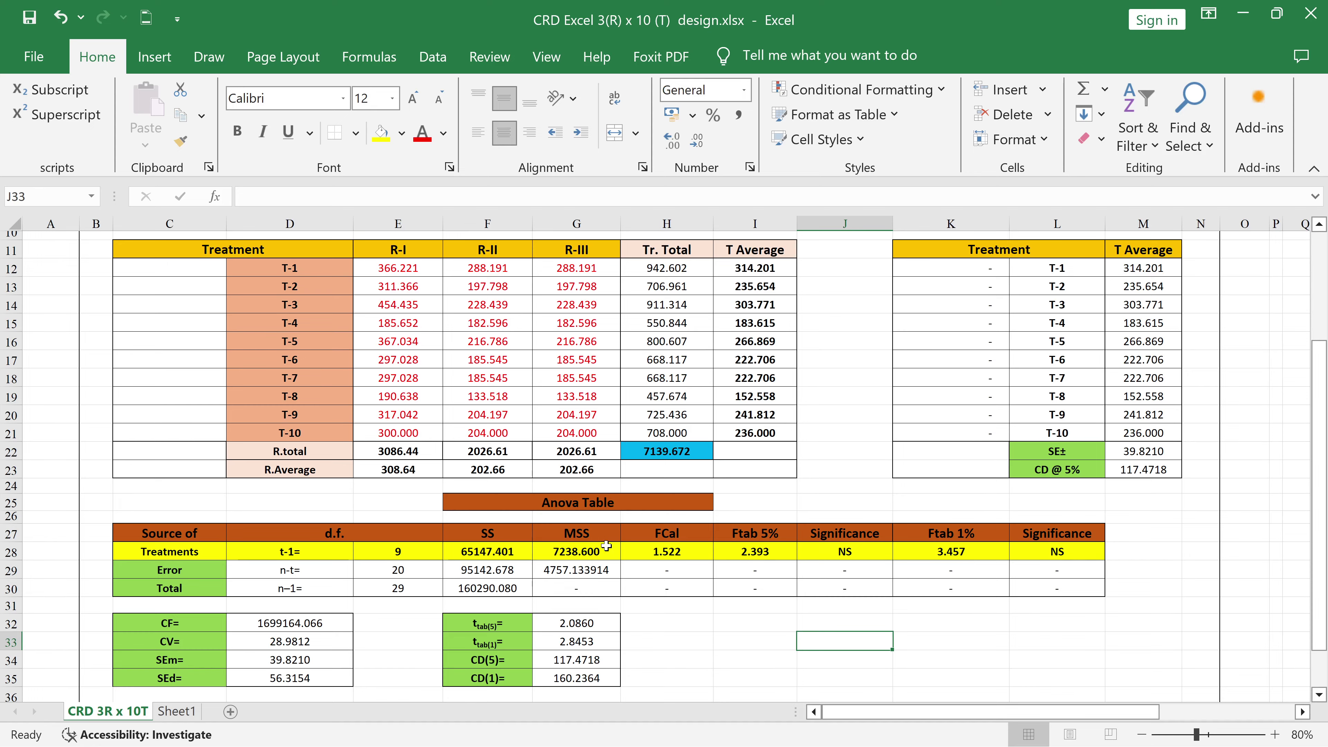
Review the plant height chart and analysis tables, and view the OPSTAT One Factor Analysis page in Chrome before returning to Excel
scroll(553, 563, "down", 5)
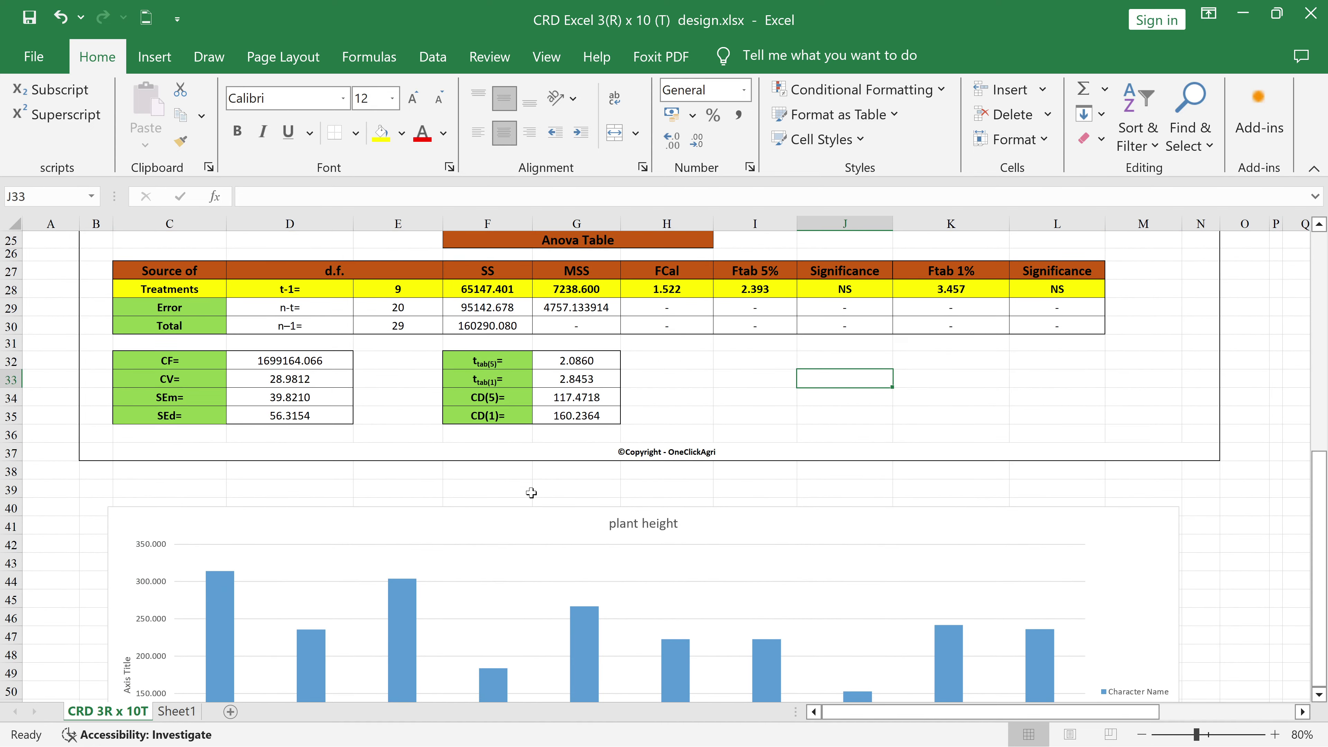
scroll(531, 493, "up", 6)
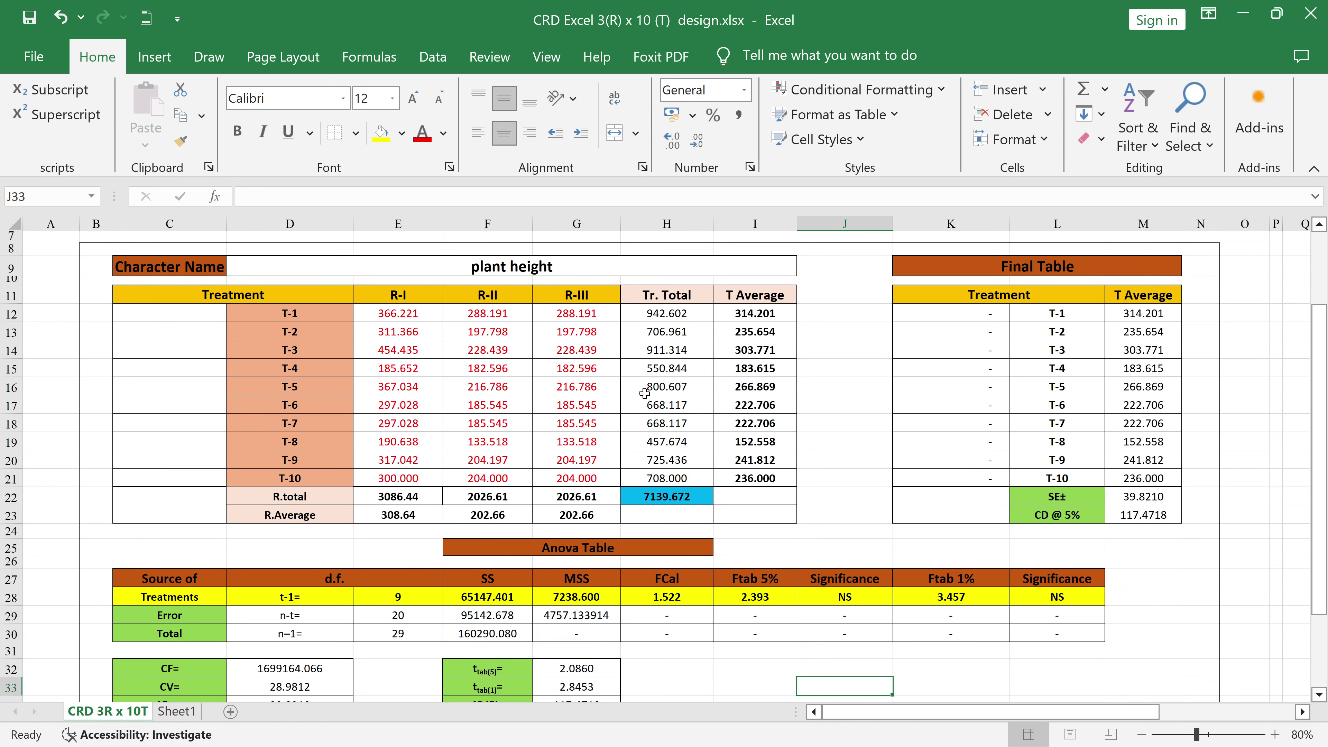
scroll(642, 389, "down", 1)
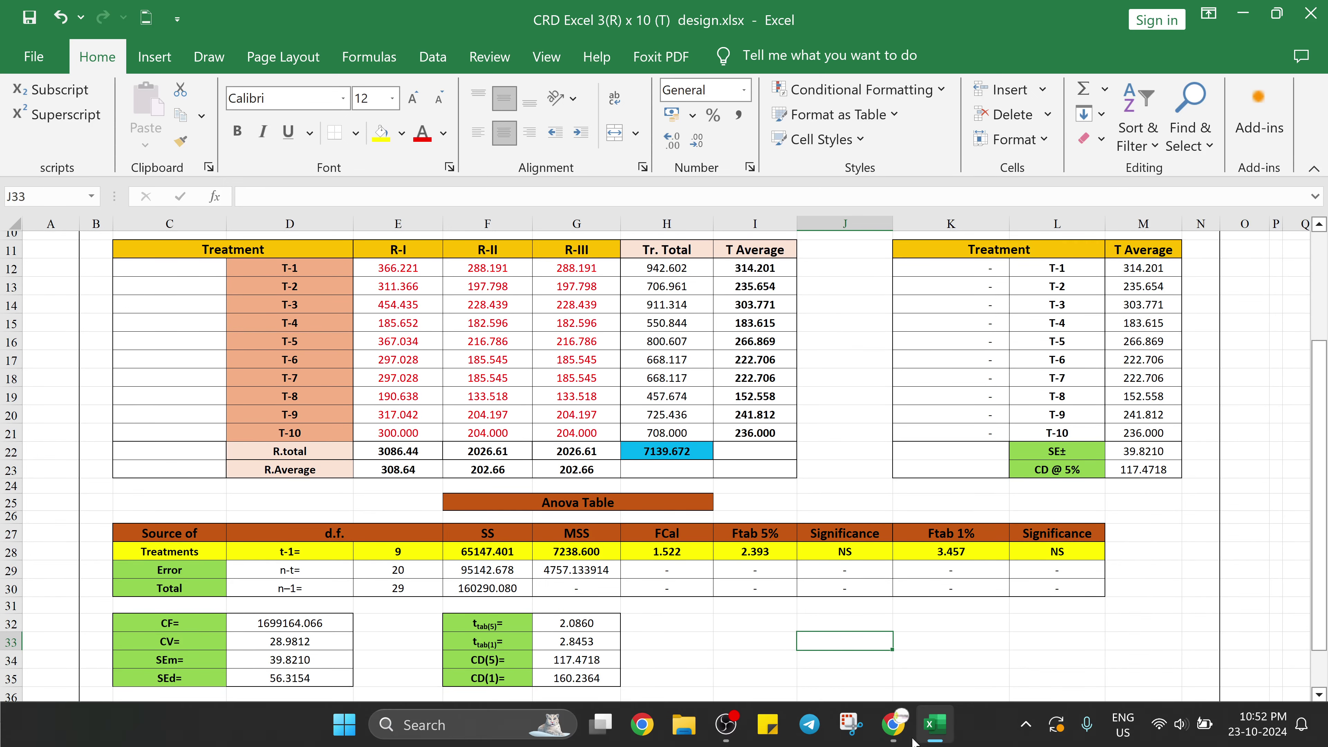
left_click(900, 729)
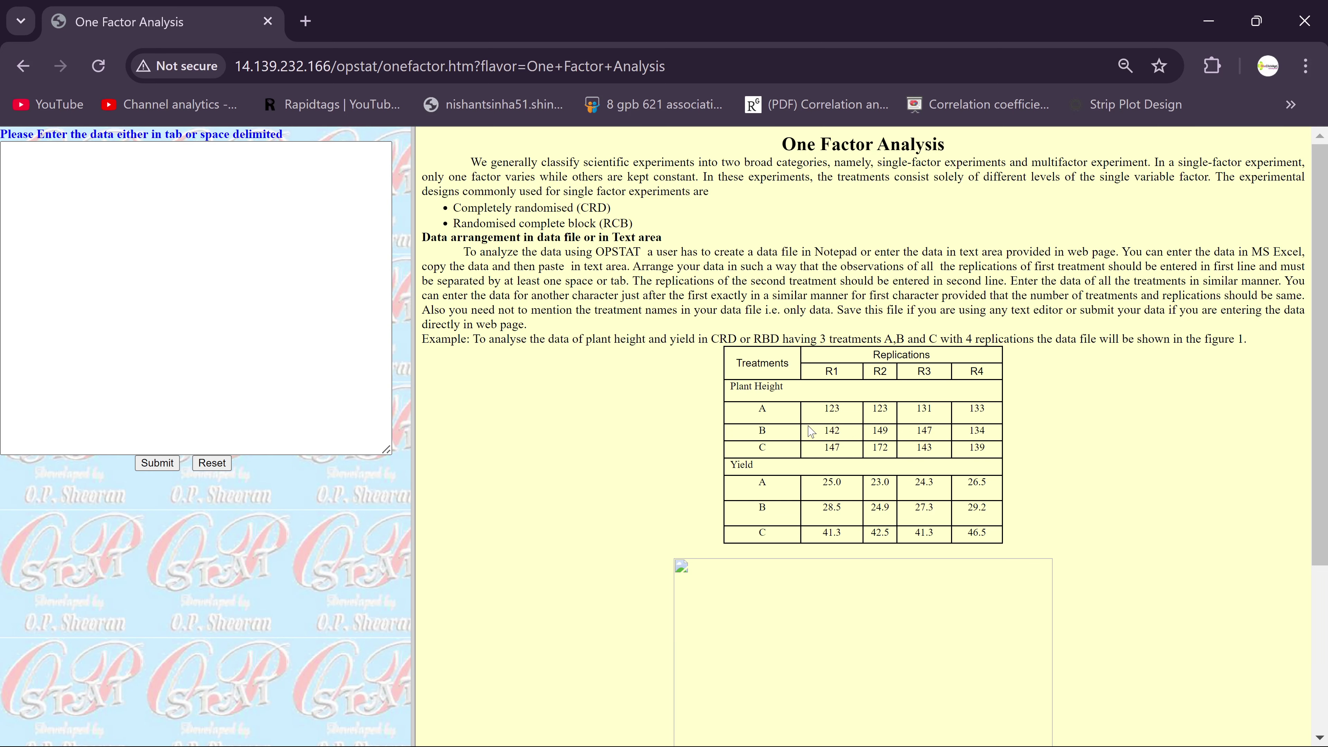
left_click(936, 724)
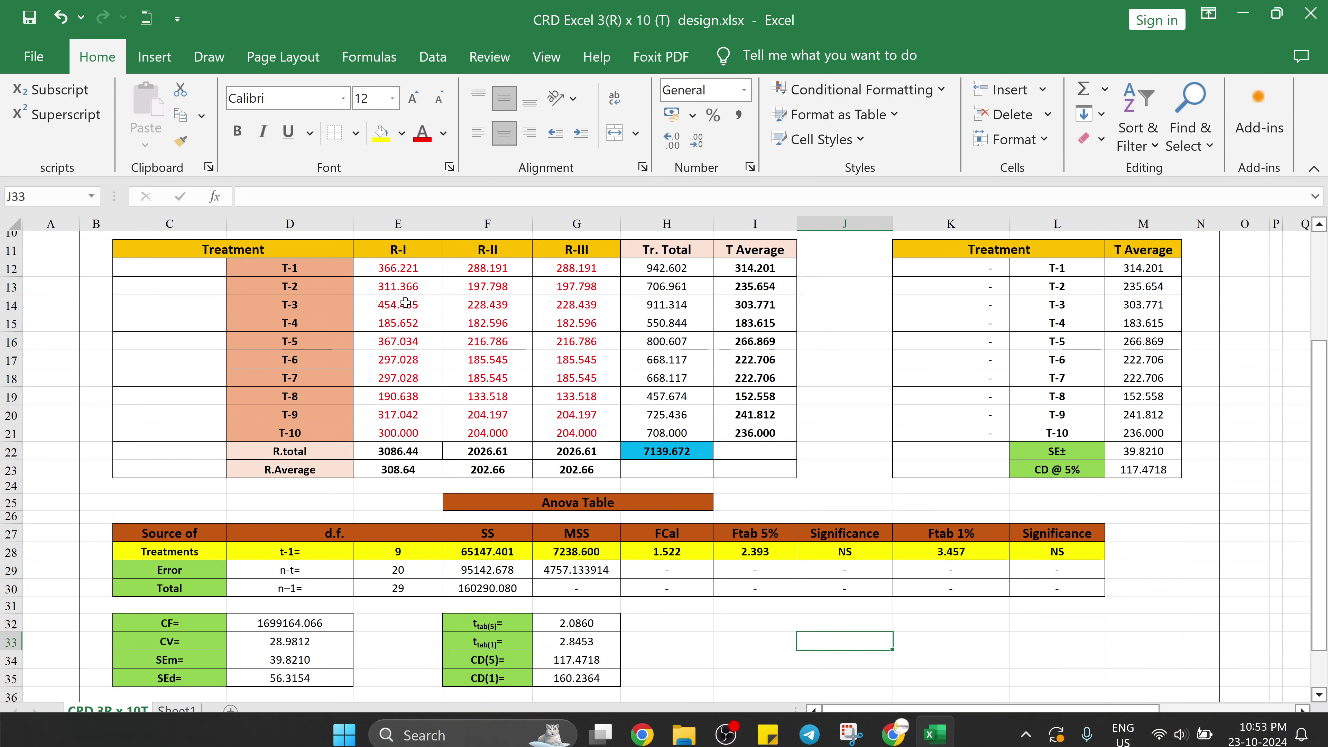
Copy the example replication data in E8:G17 on Sheet1 for use in OPSTAT
left_click_drag(421, 267, 575, 433)
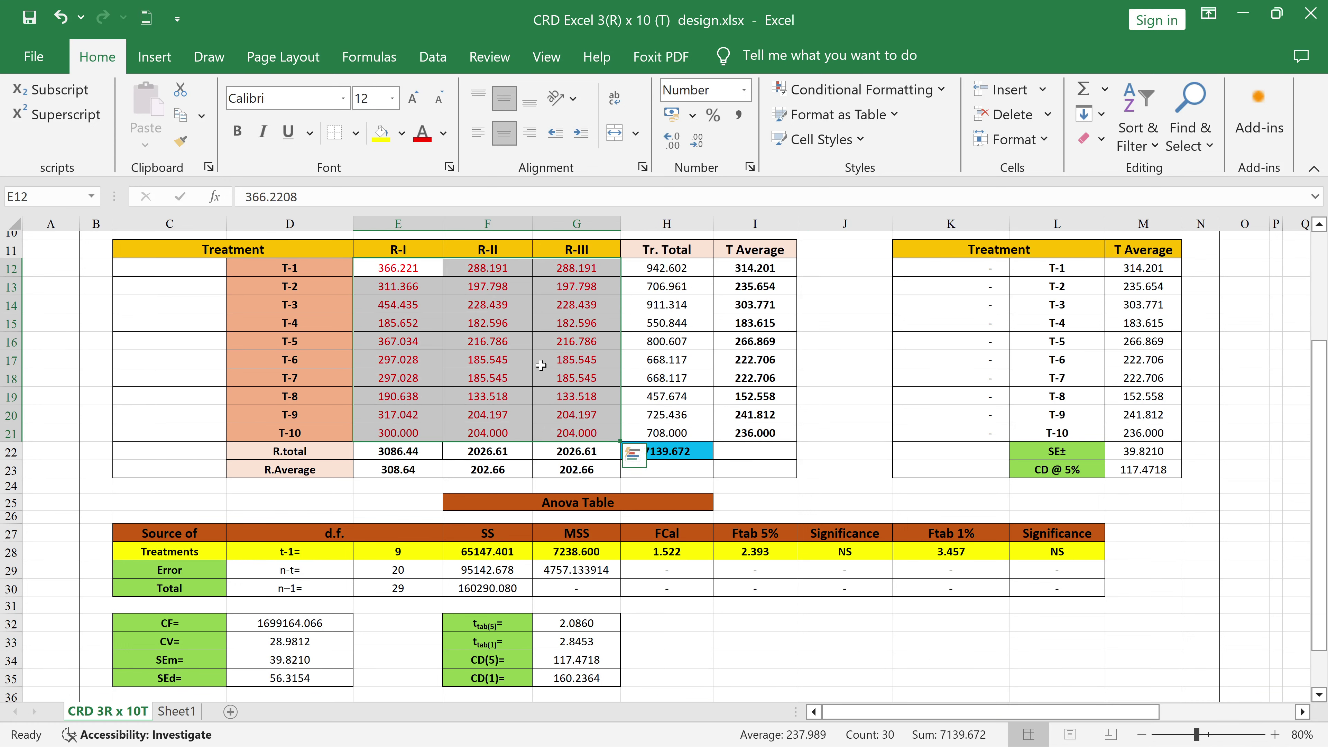
left_click(176, 711)
right_click(339, 383)
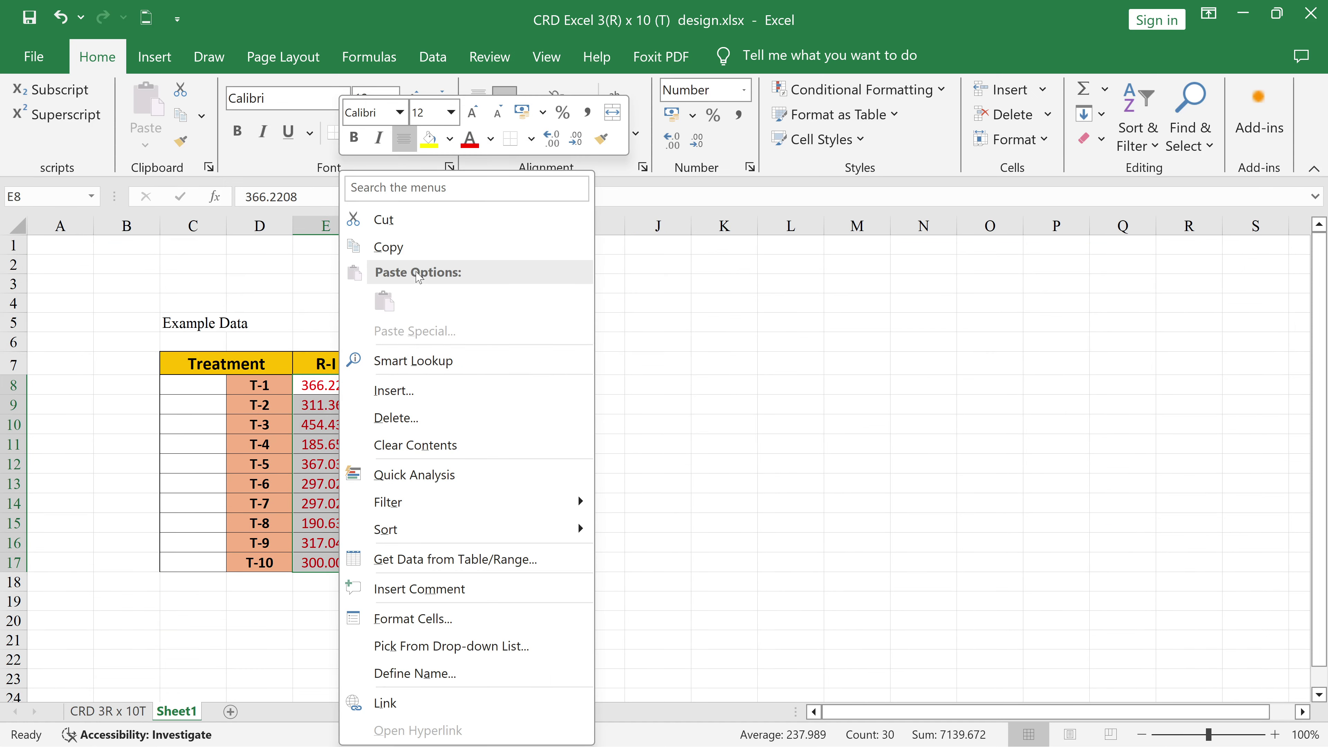
left_click(411, 256)
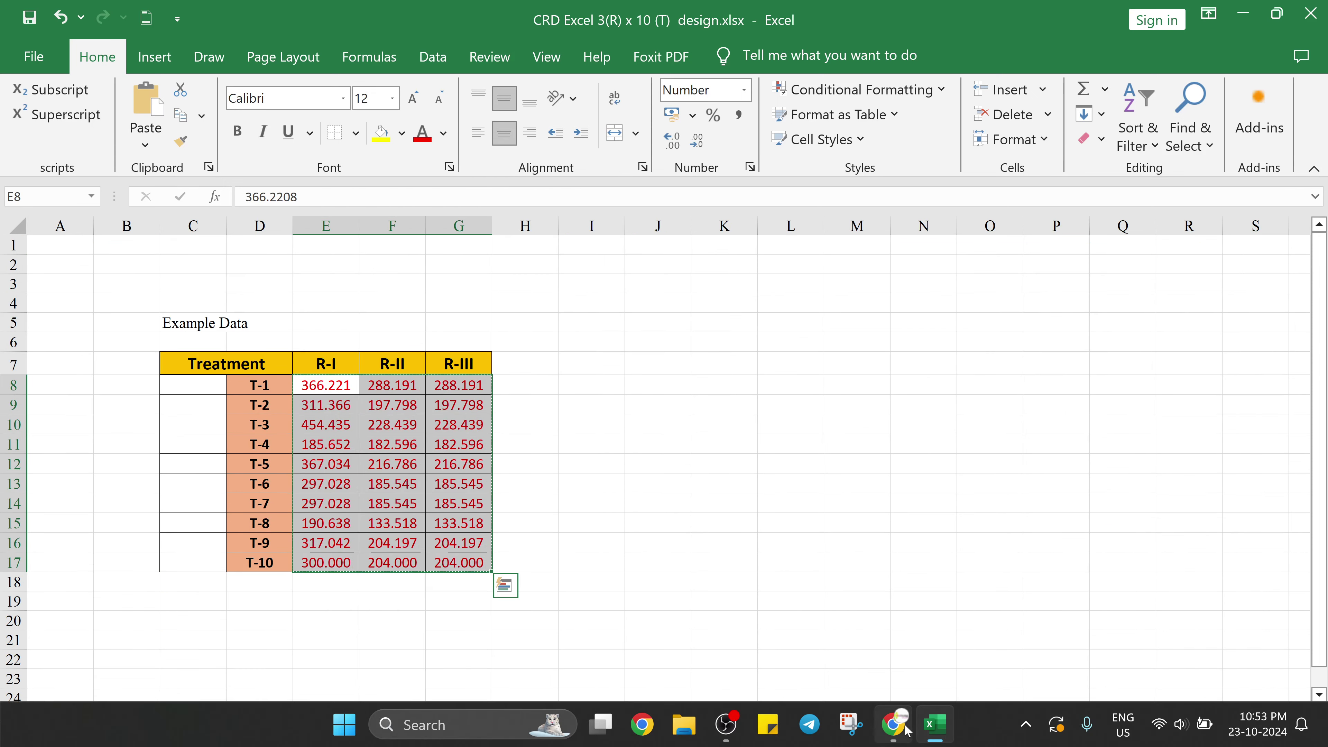
Paste the copied data into the text area of the One Factor Analysis page in Chrome and switch back to Excel
left_click(895, 739)
right_click(57, 158)
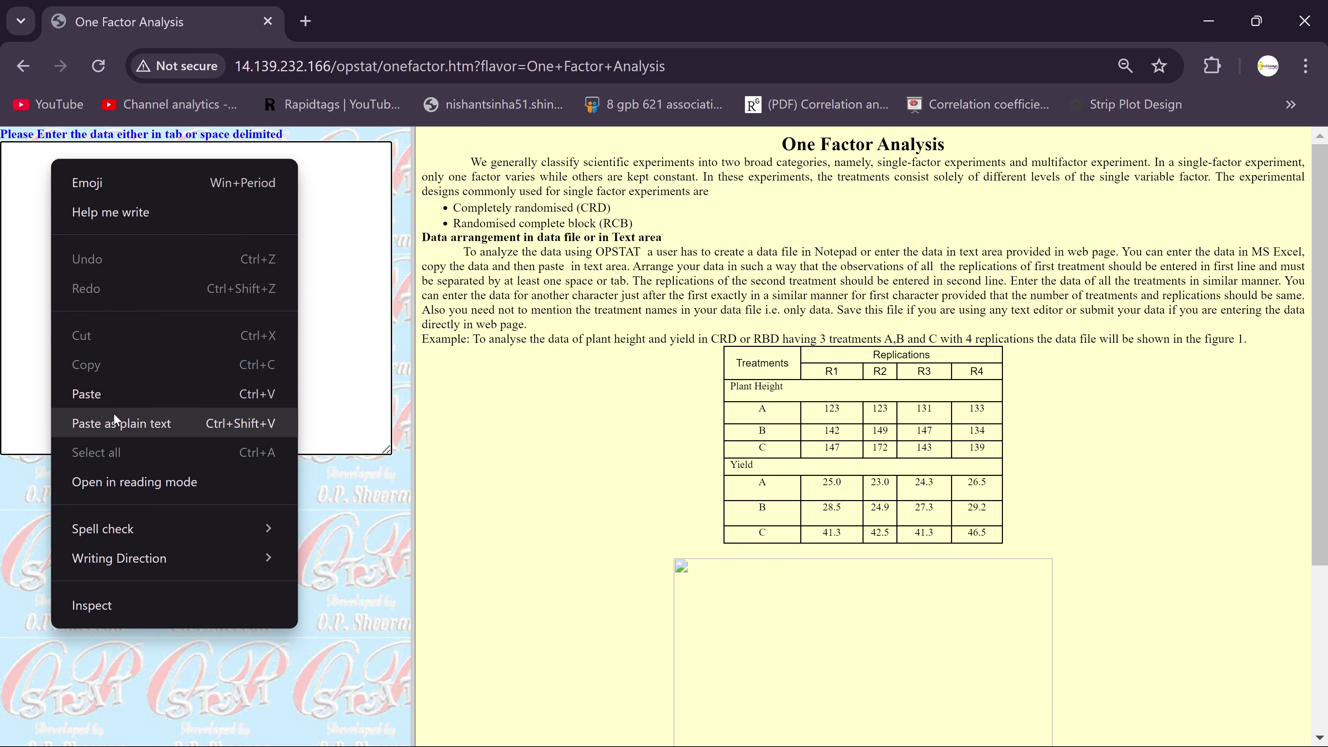
left_click(107, 404)
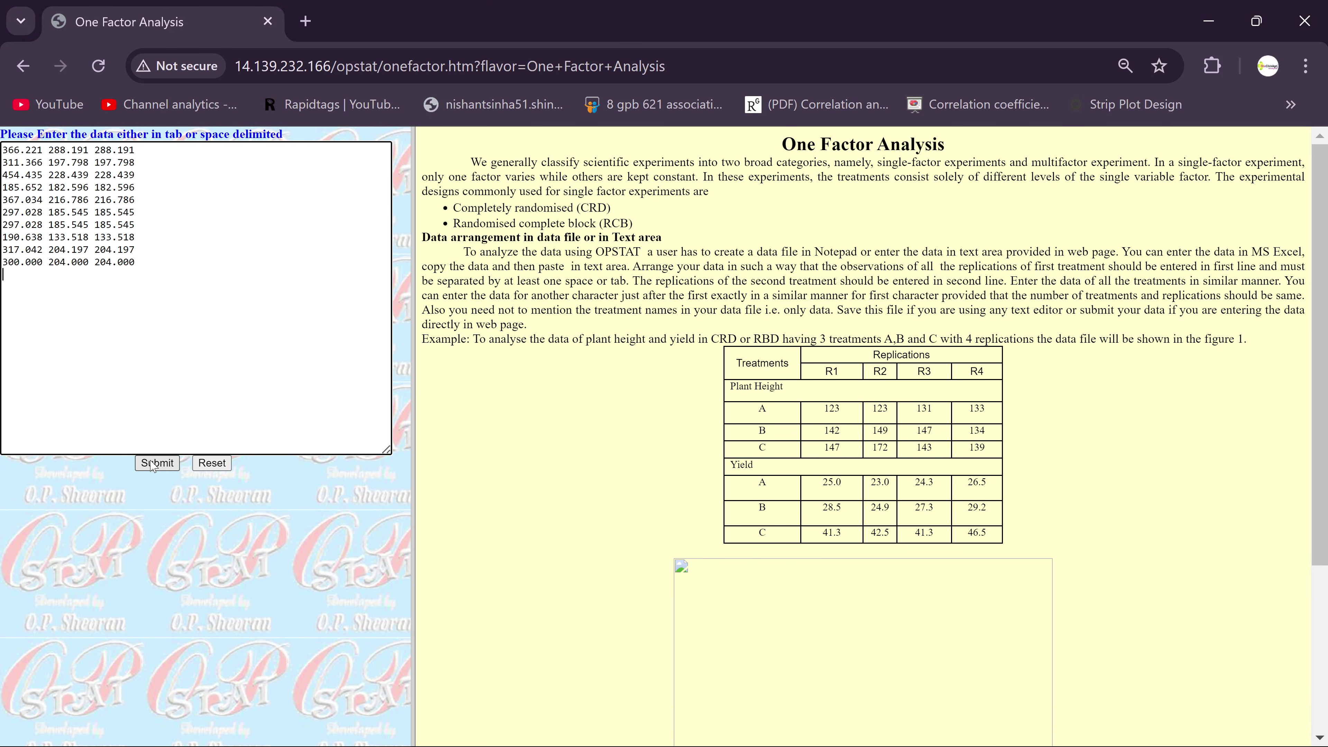
left_click(935, 728)
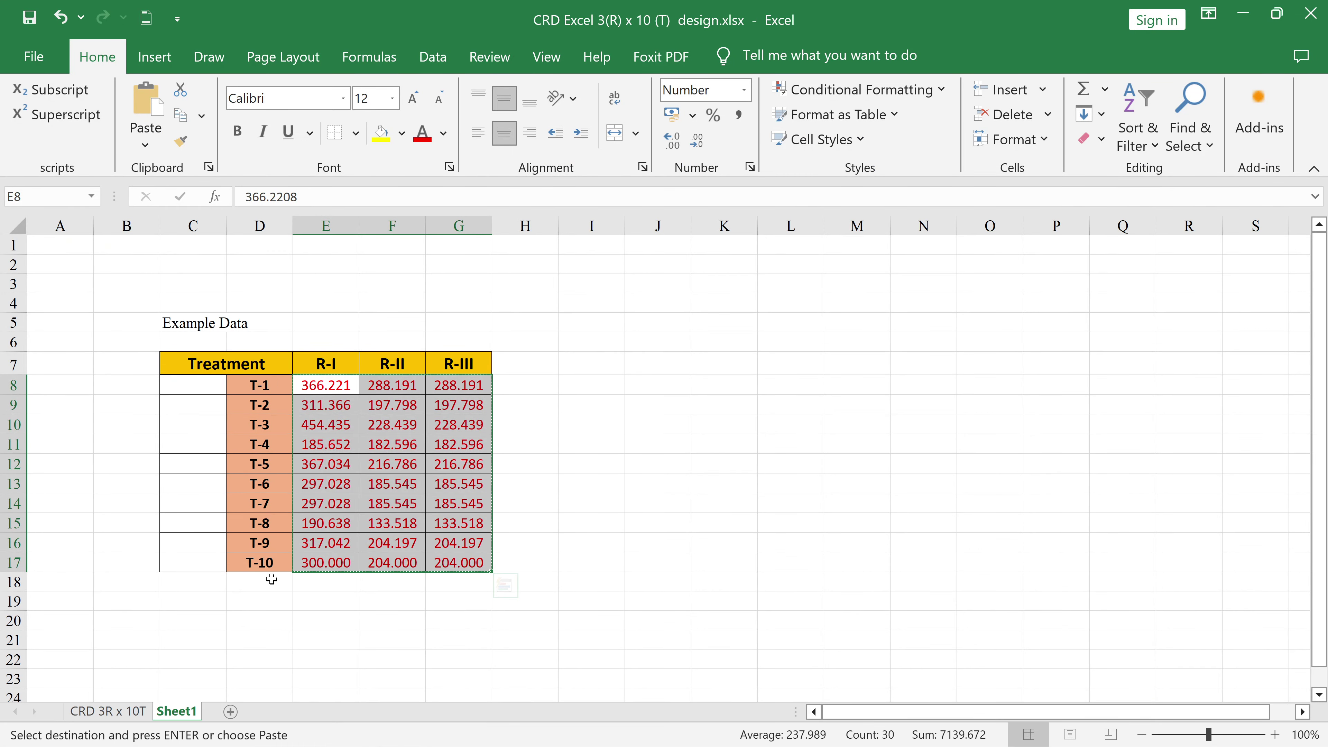
Return to the One Factor Analysis page in Chrome and compare OPSTAT's Analysis of Variance table with the Anova Table in Excel
mouse_move(953, 744)
left_click(893, 725)
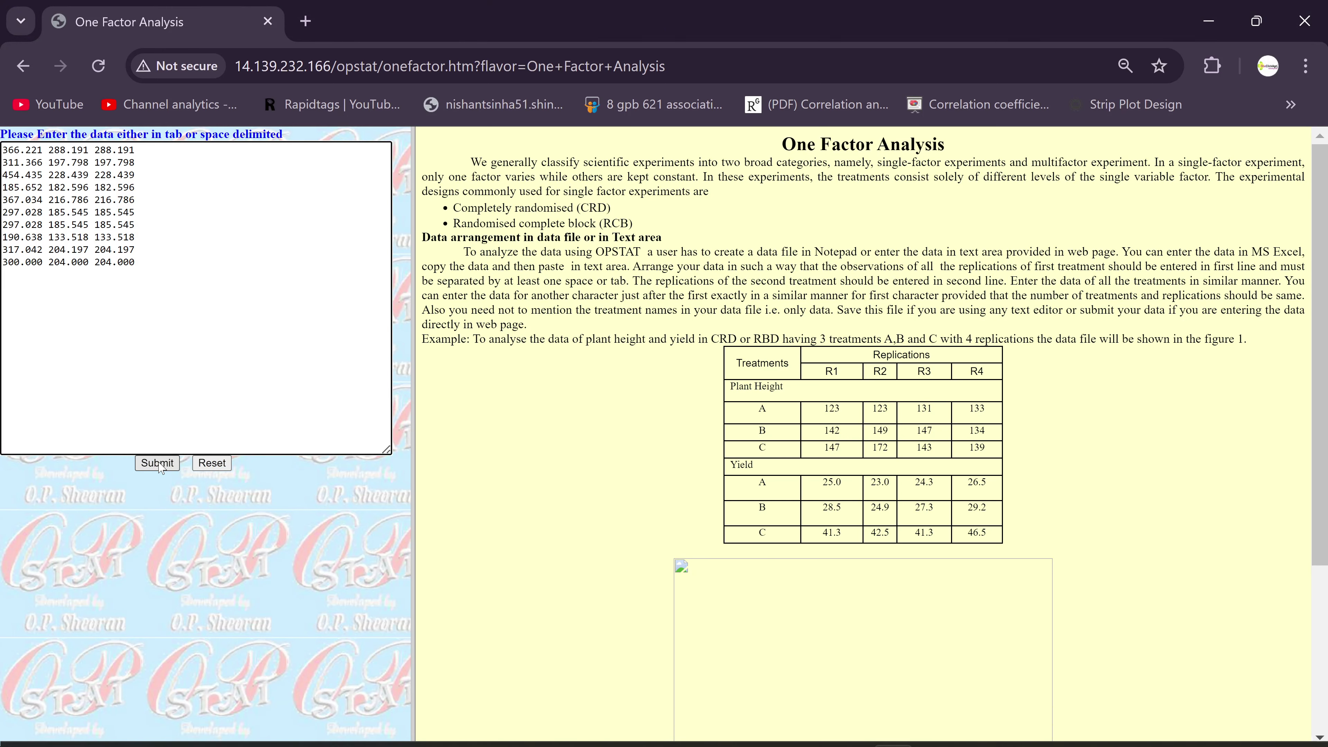
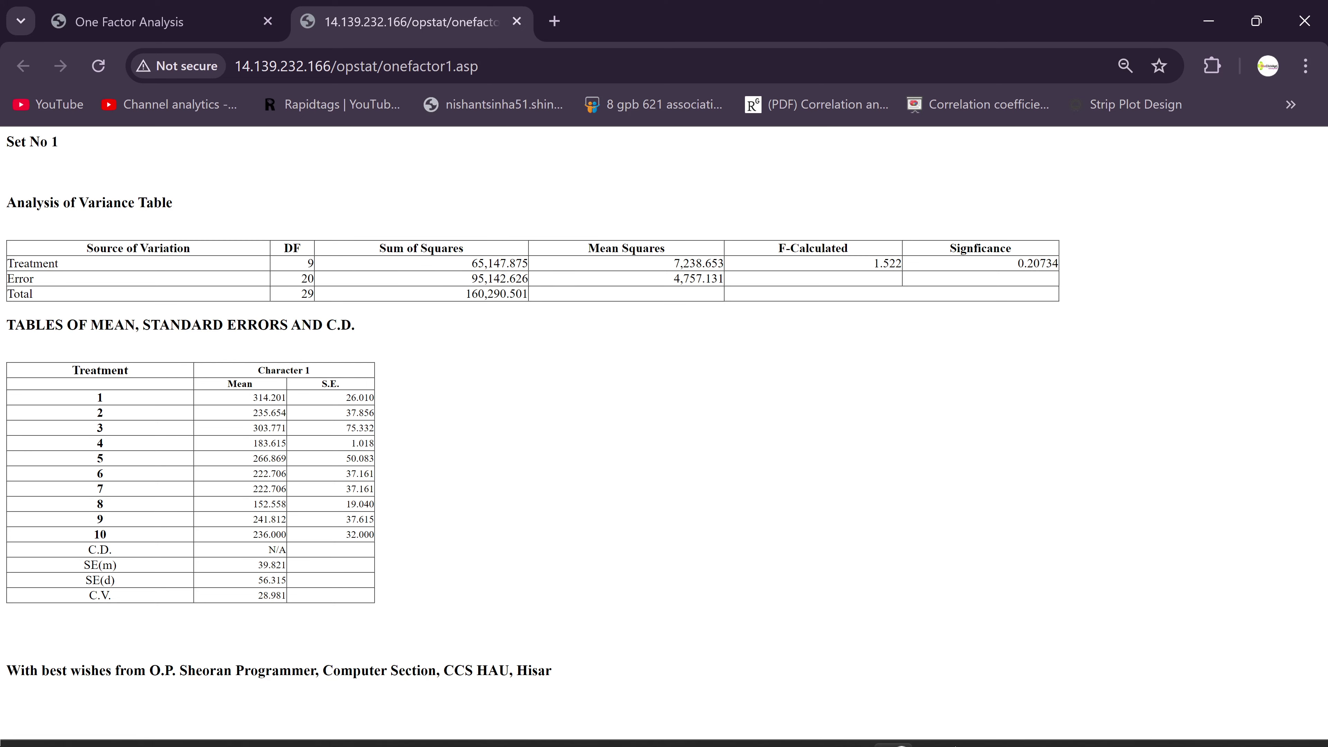
left_click(934, 731)
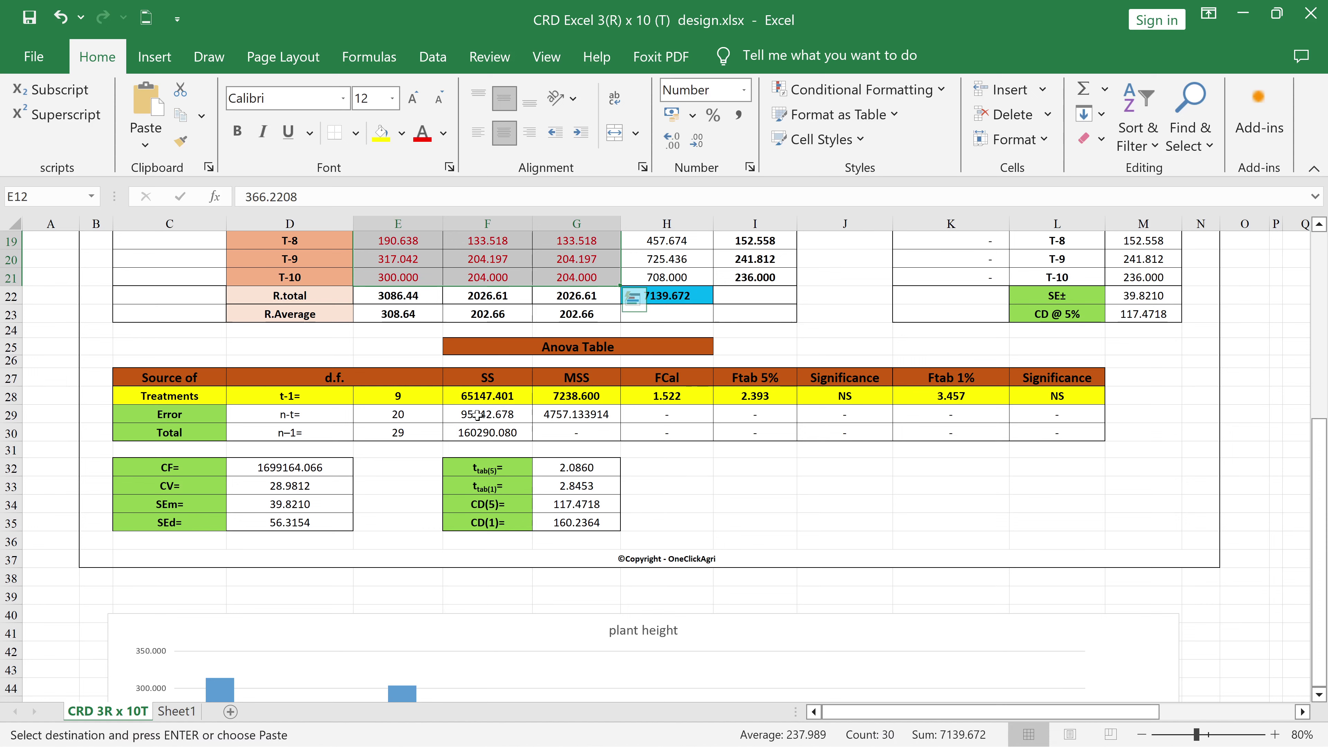
left_click(908, 730)
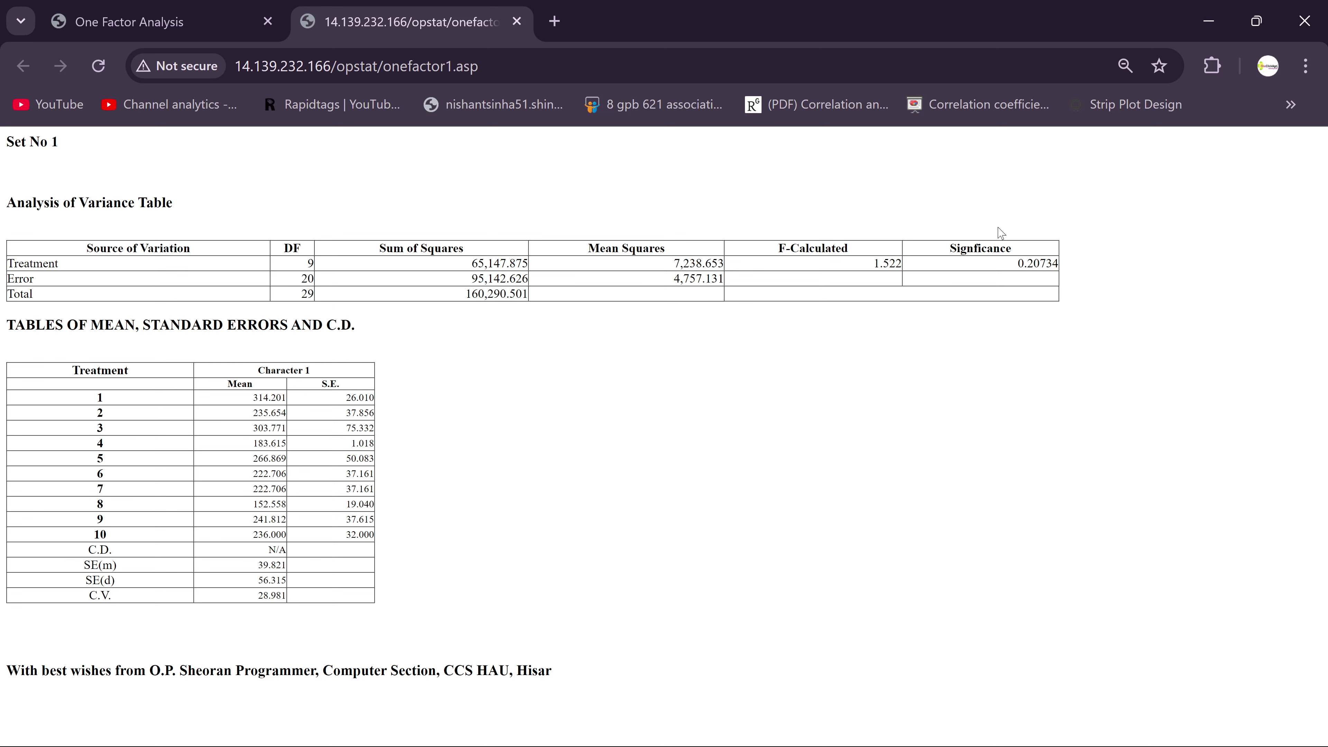
left_click(934, 723)
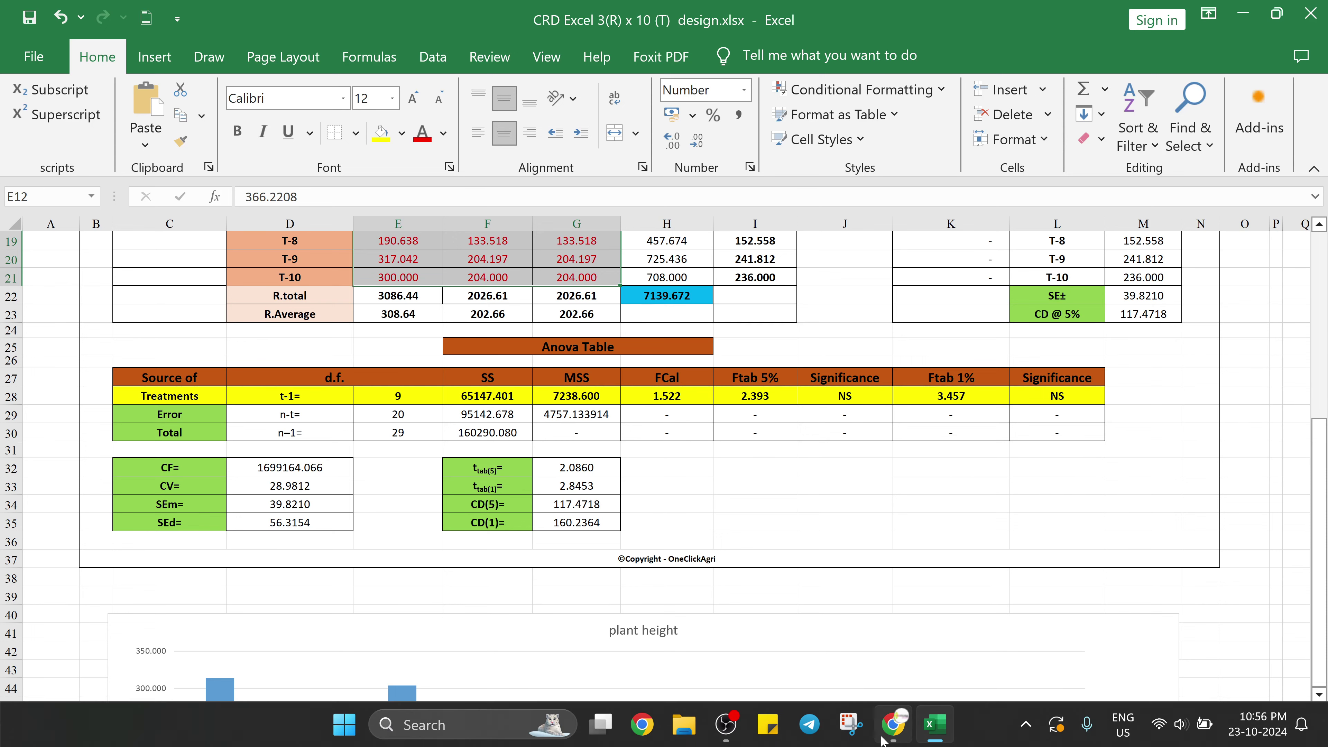
left_click(894, 737)
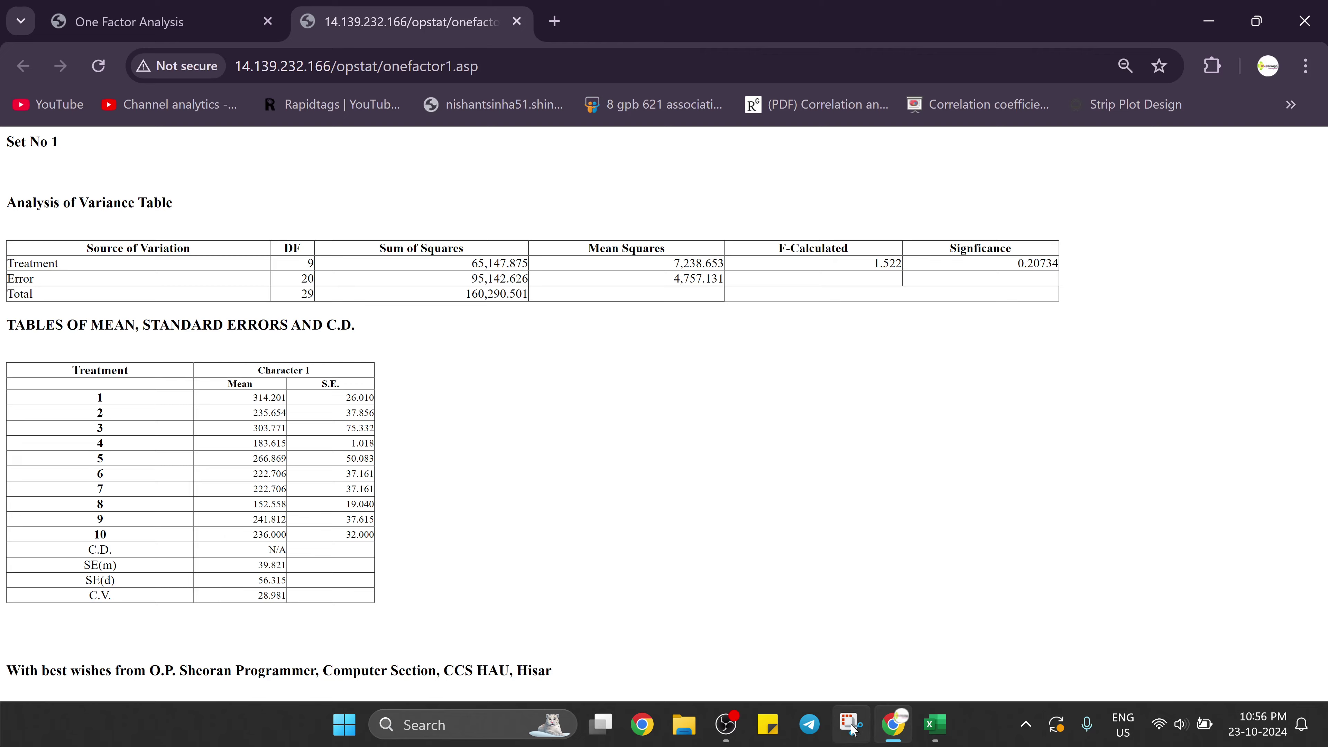
Compare the treatment averages in the Excel template with the treatment means in the OPSTAT output in Chrome
left_click(936, 735)
scroll(484, 380, "up", 4)
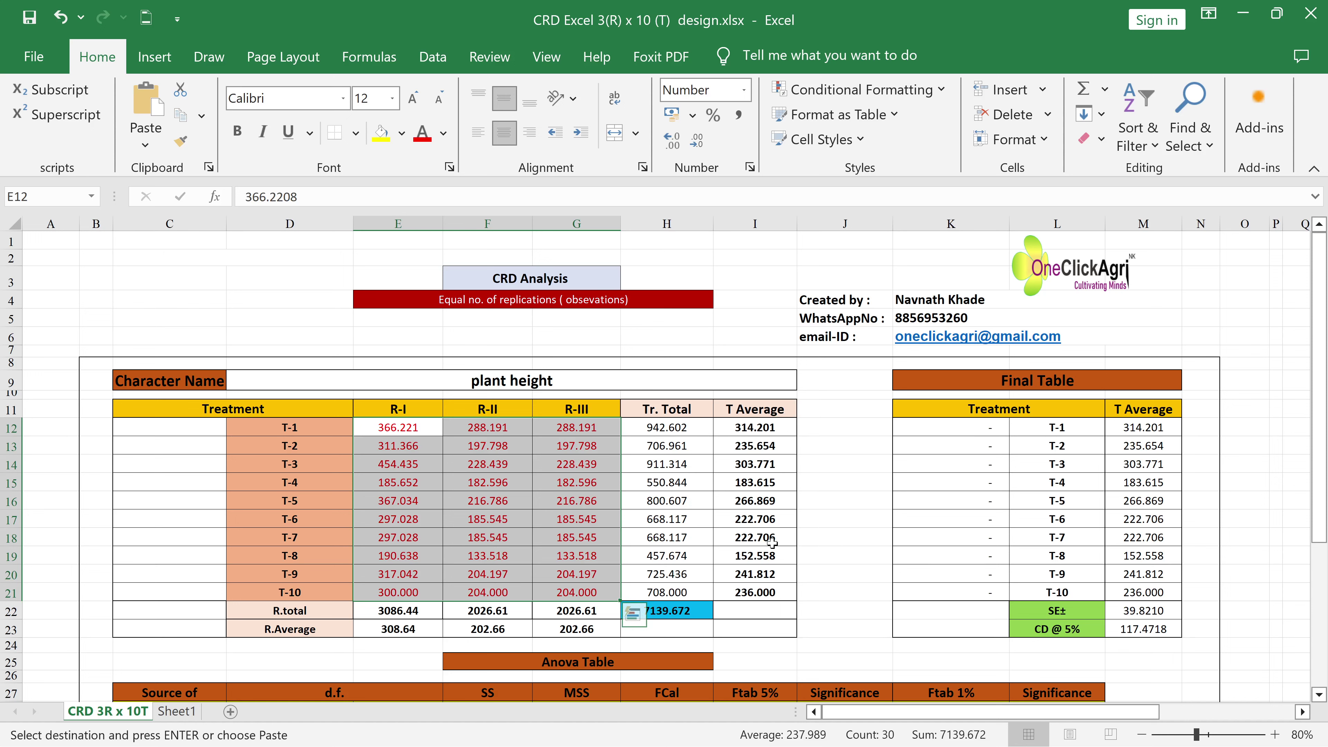
scroll(879, 292, "down", 3)
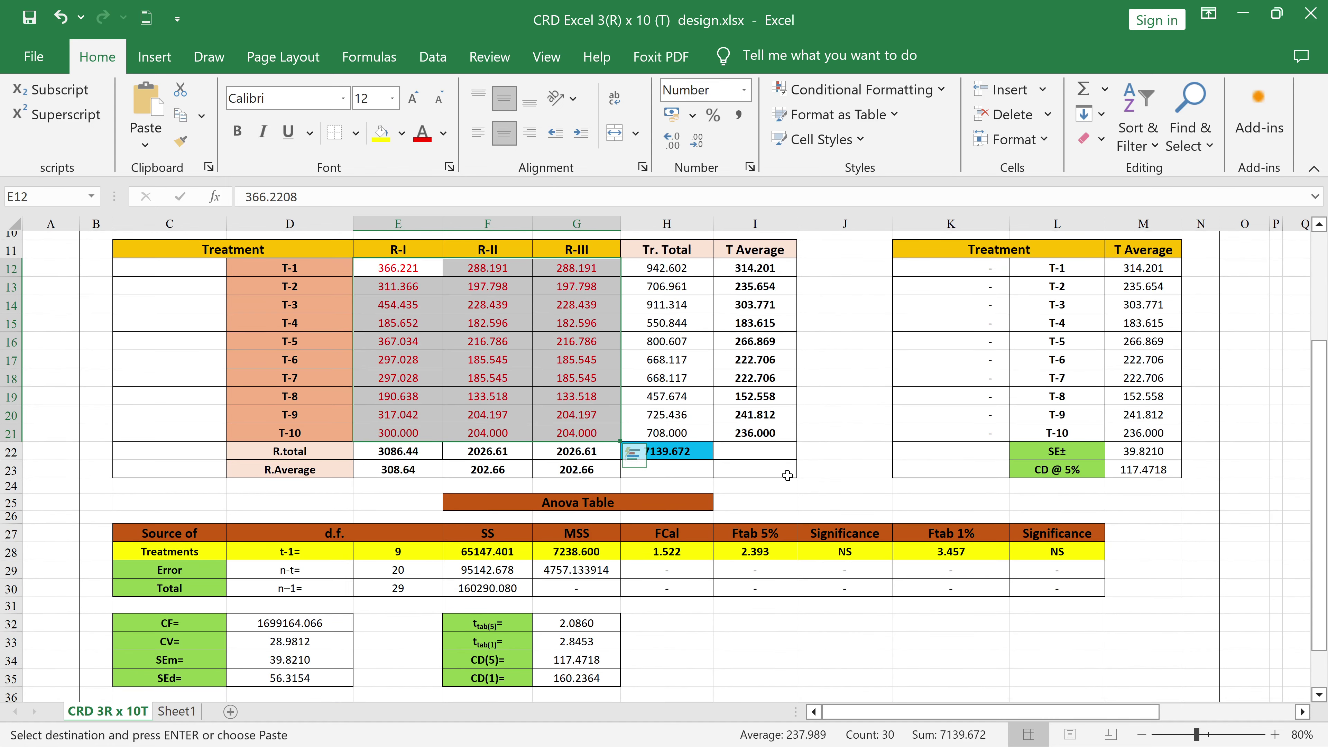
left_click(898, 722)
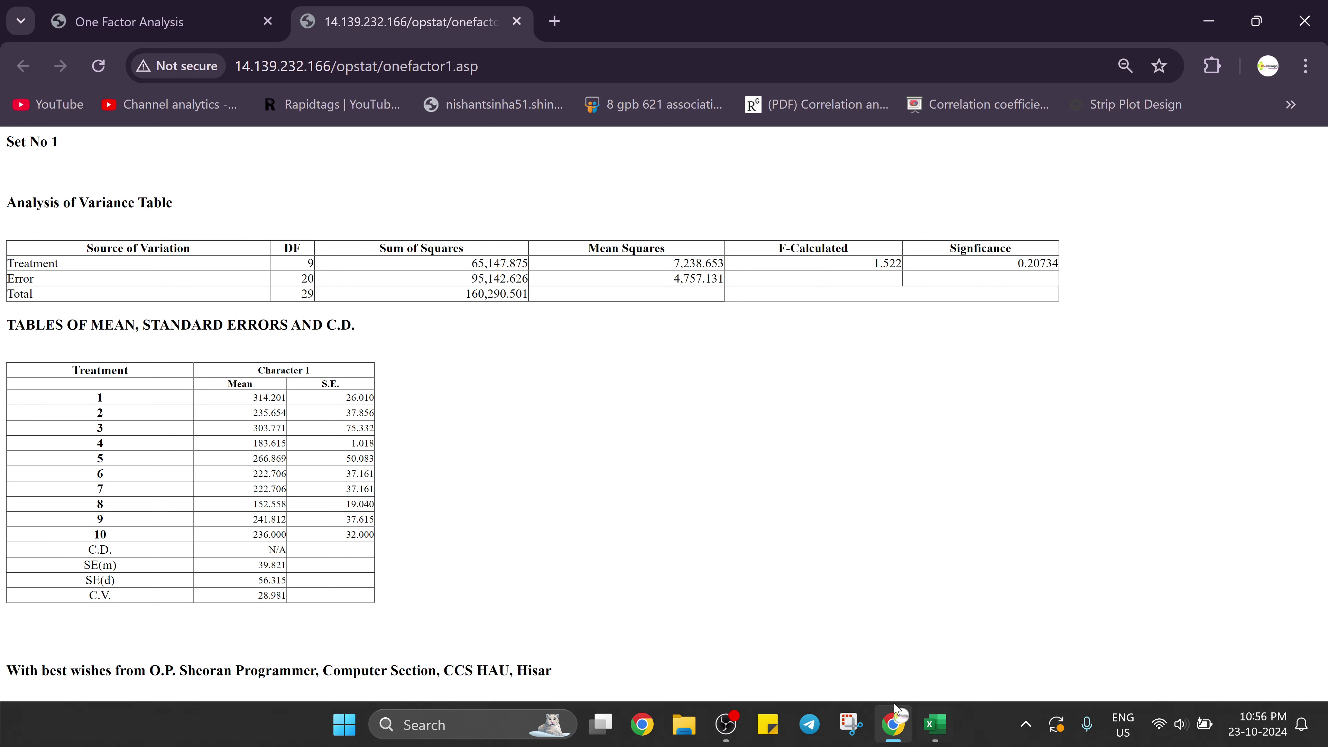
left_click(934, 725)
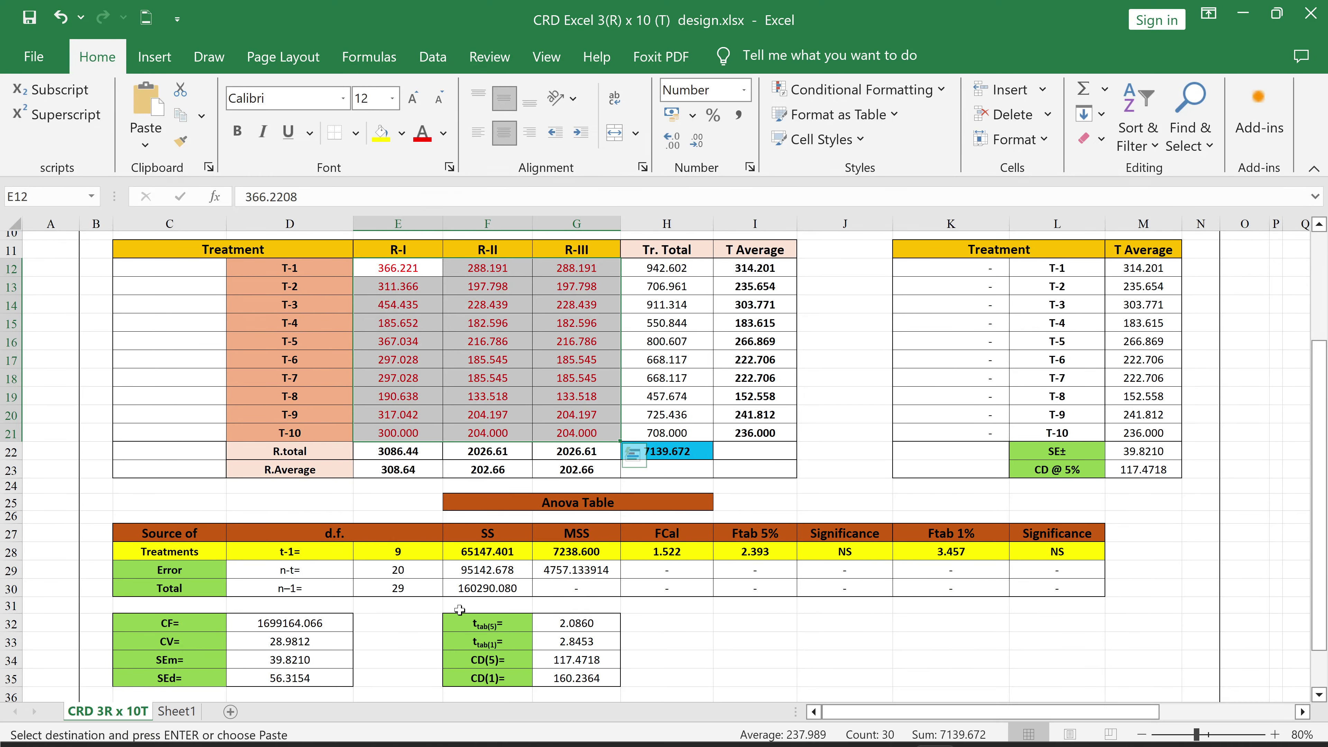
Compare the CV, SEm and SEd values below the Anova Table in Excel with those in the OPSTAT output in Chrome
scroll(583, 492, "down", 3)
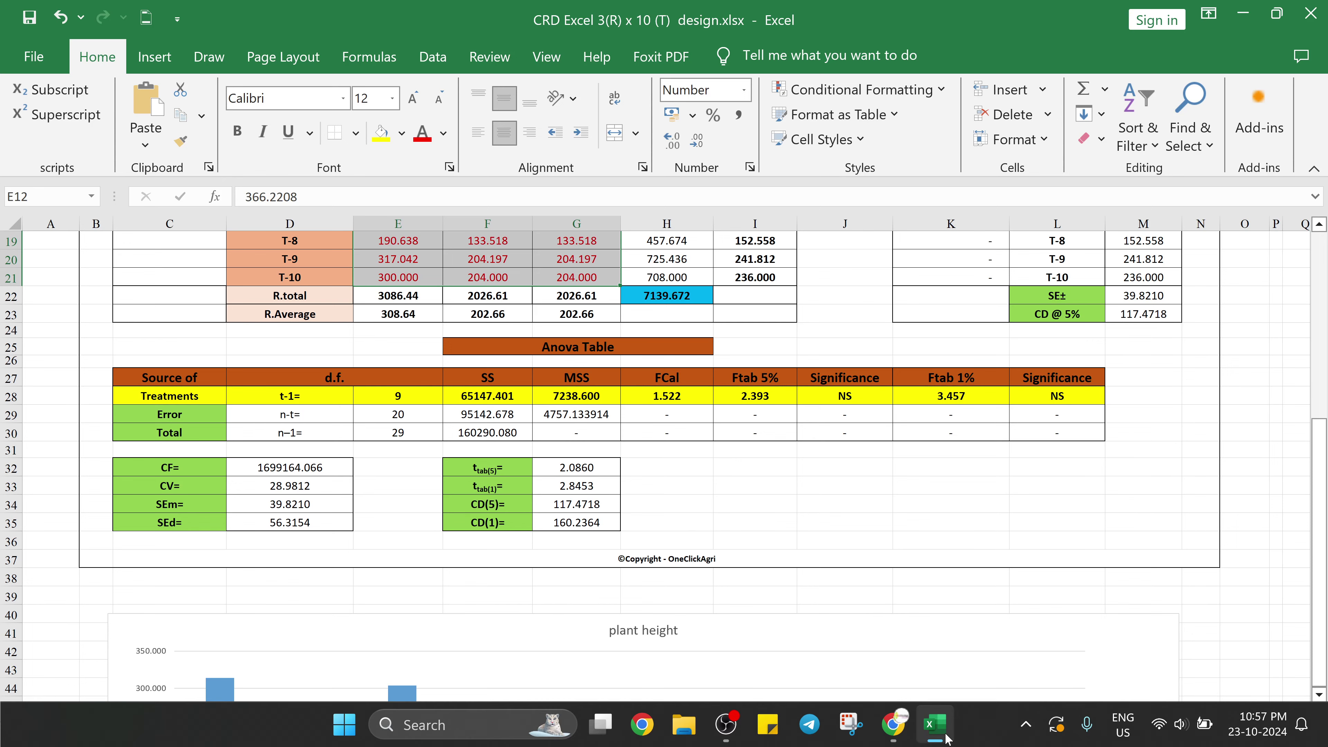
left_click(926, 726)
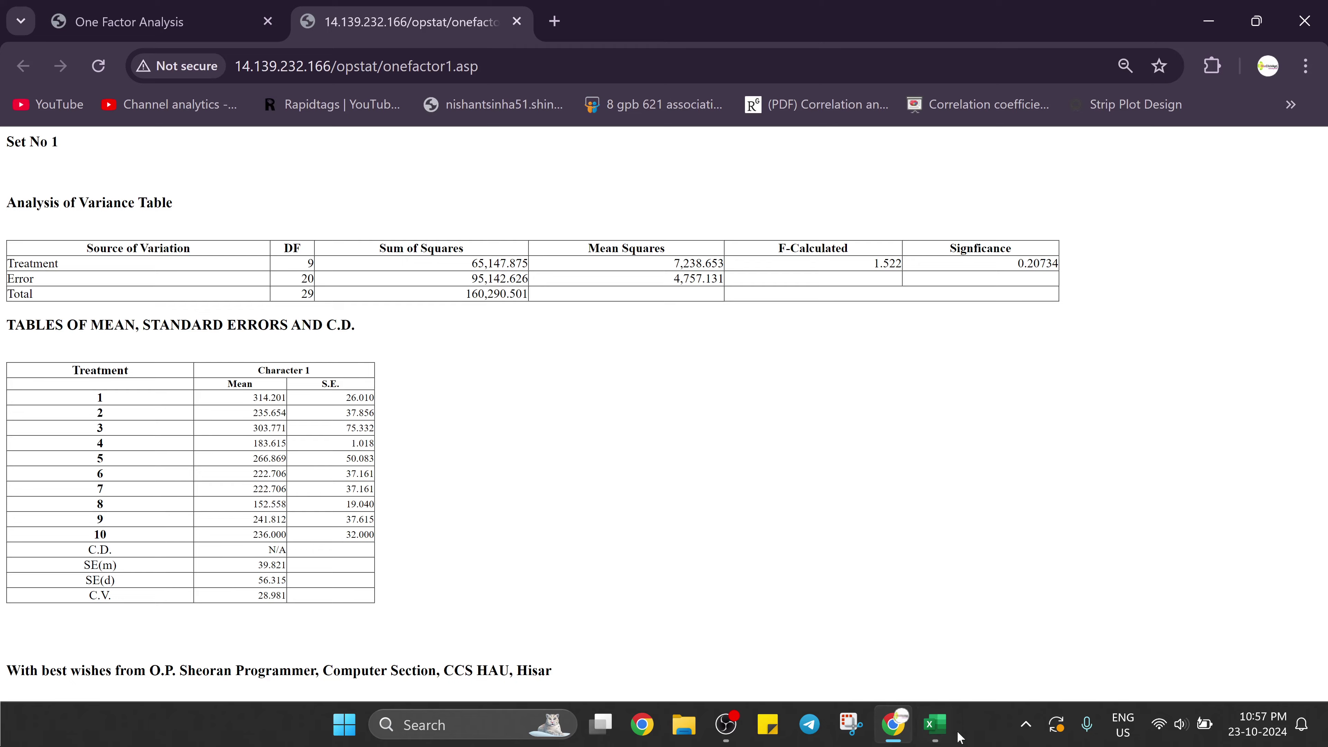
left_click(936, 732)
scroll(287, 542, "up", 1)
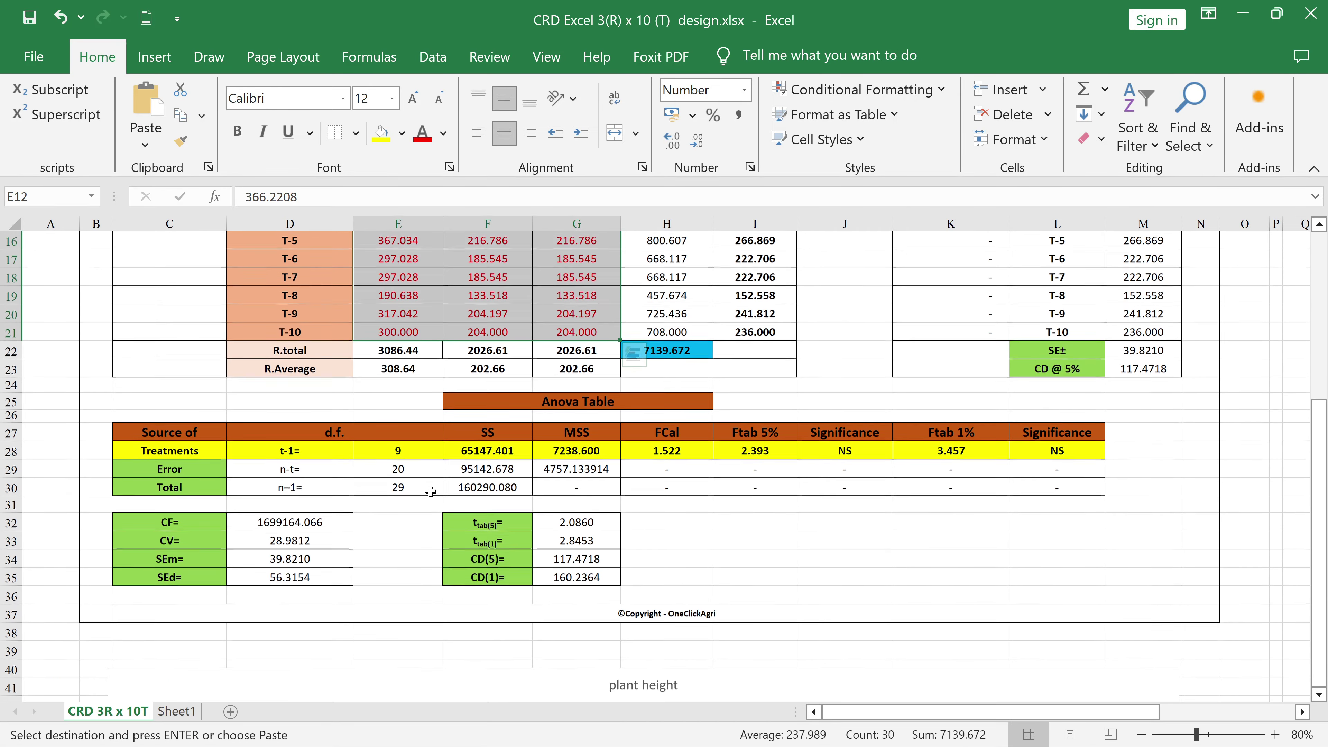
scroll(310, 554, "down", 1)
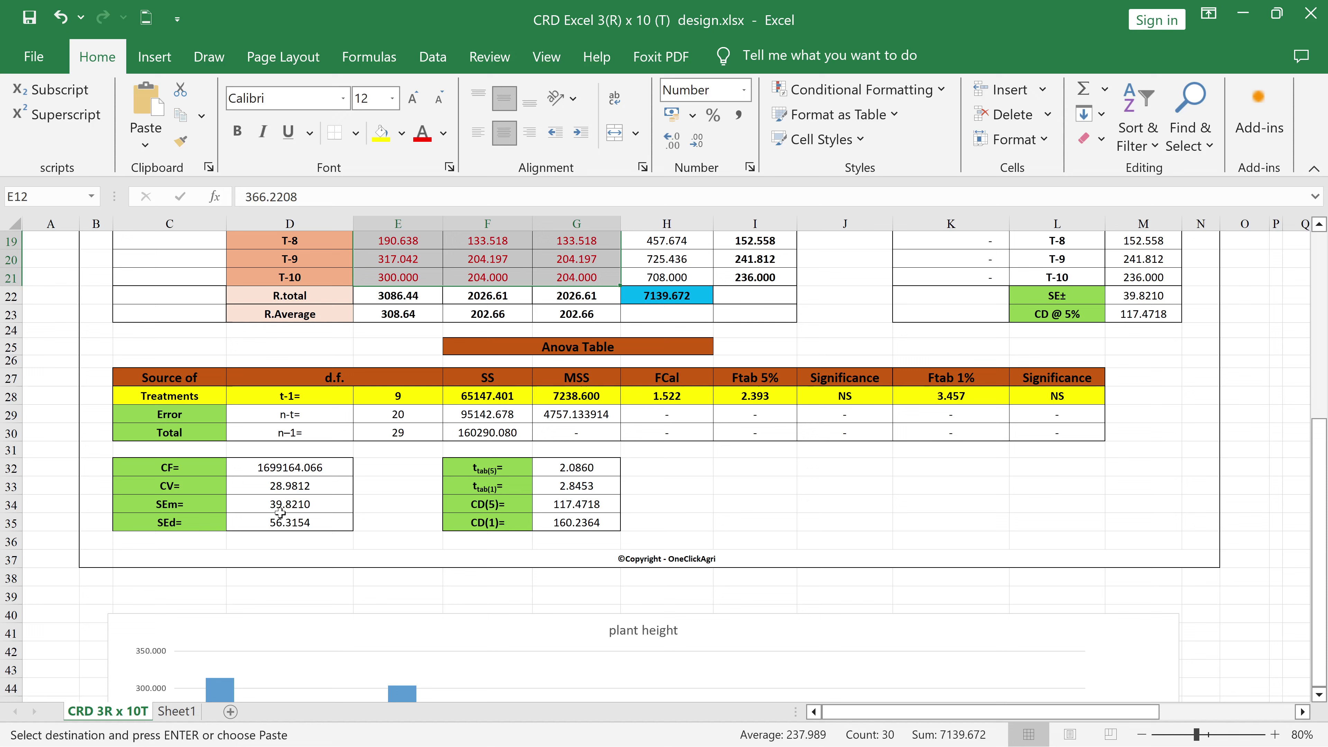
mouse_move(1011, 738)
left_click(896, 739)
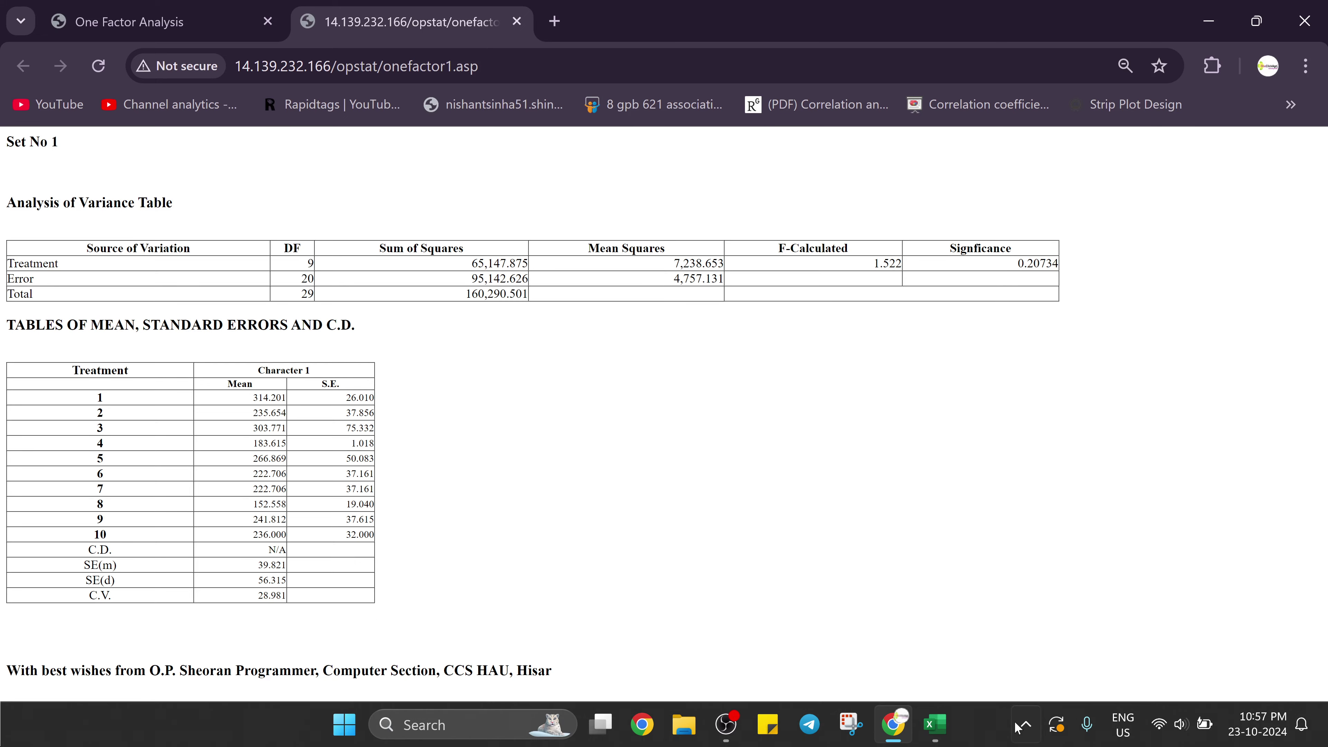
left_click(942, 725)
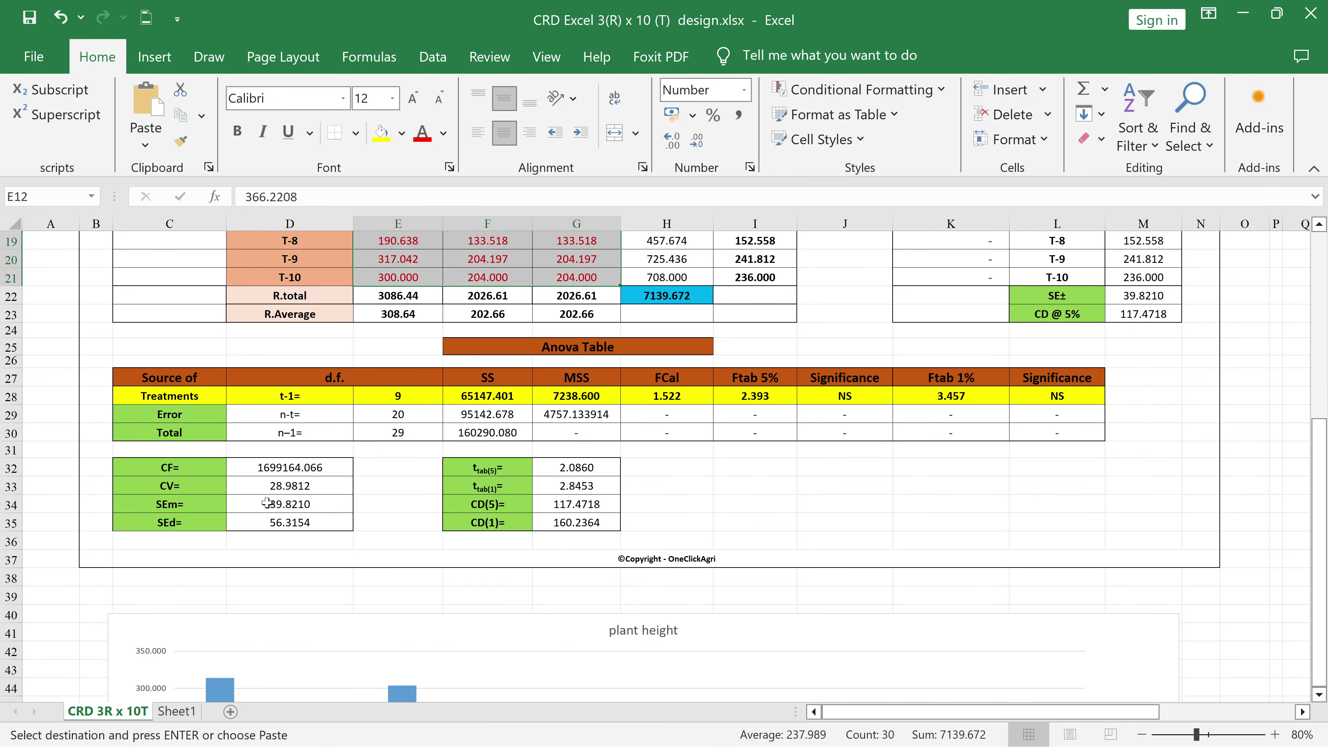
Review the replication data, treatment averages and Anova Table on the CRD 3R x 10T sheet
scroll(871, 421, "up", 3)
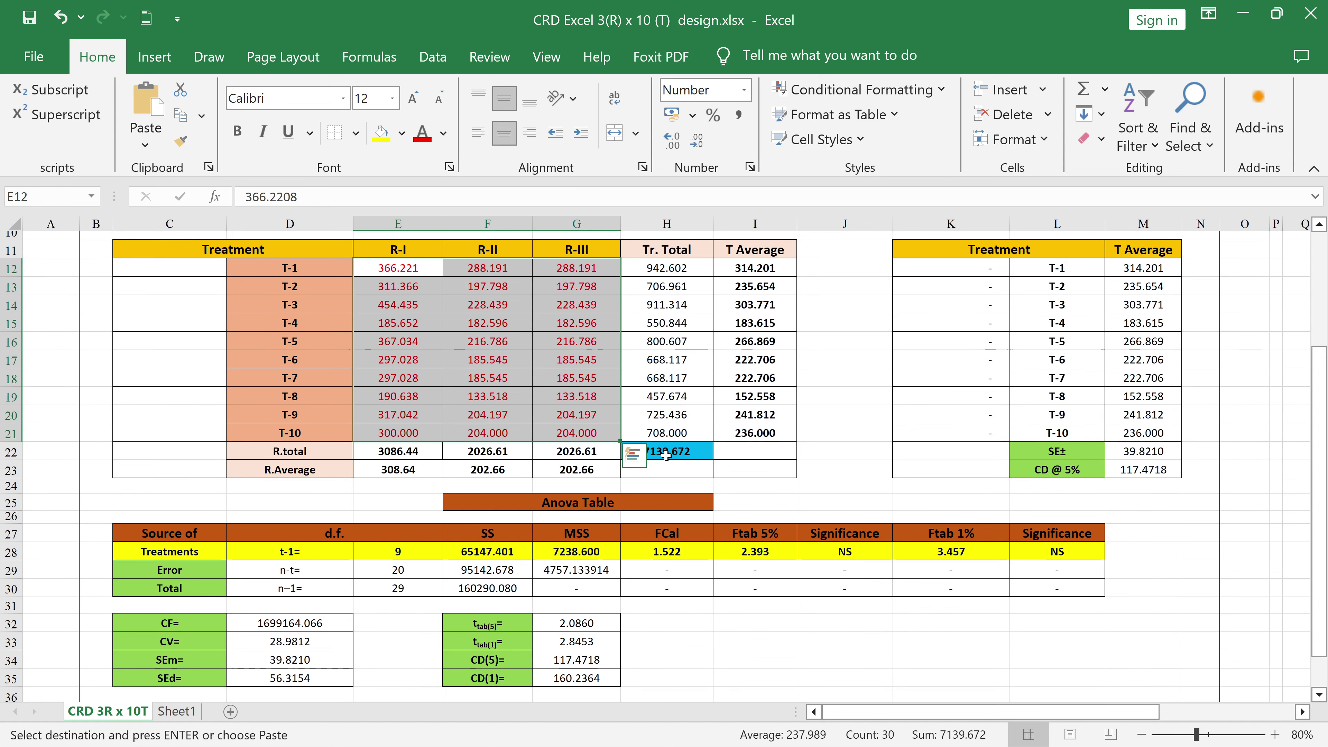
left_click_drag(845, 370, 846, 368)
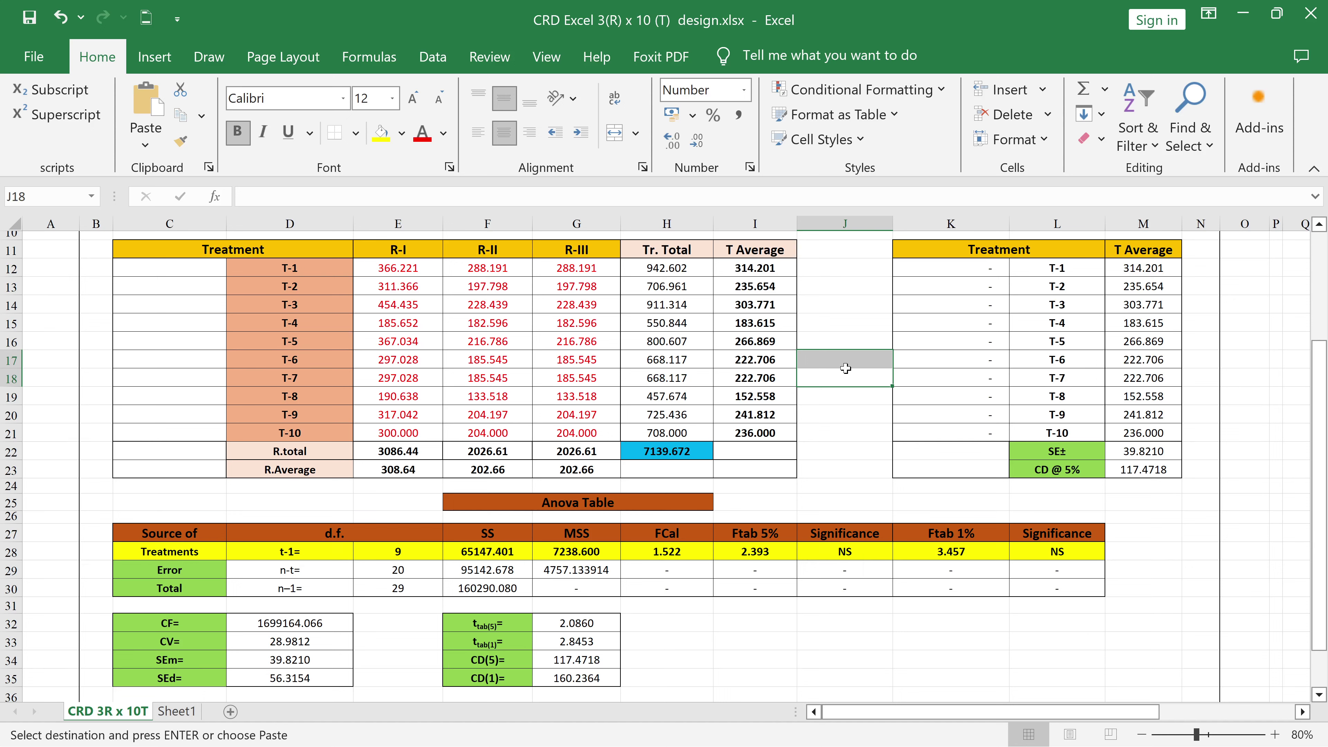
left_click(849, 319)
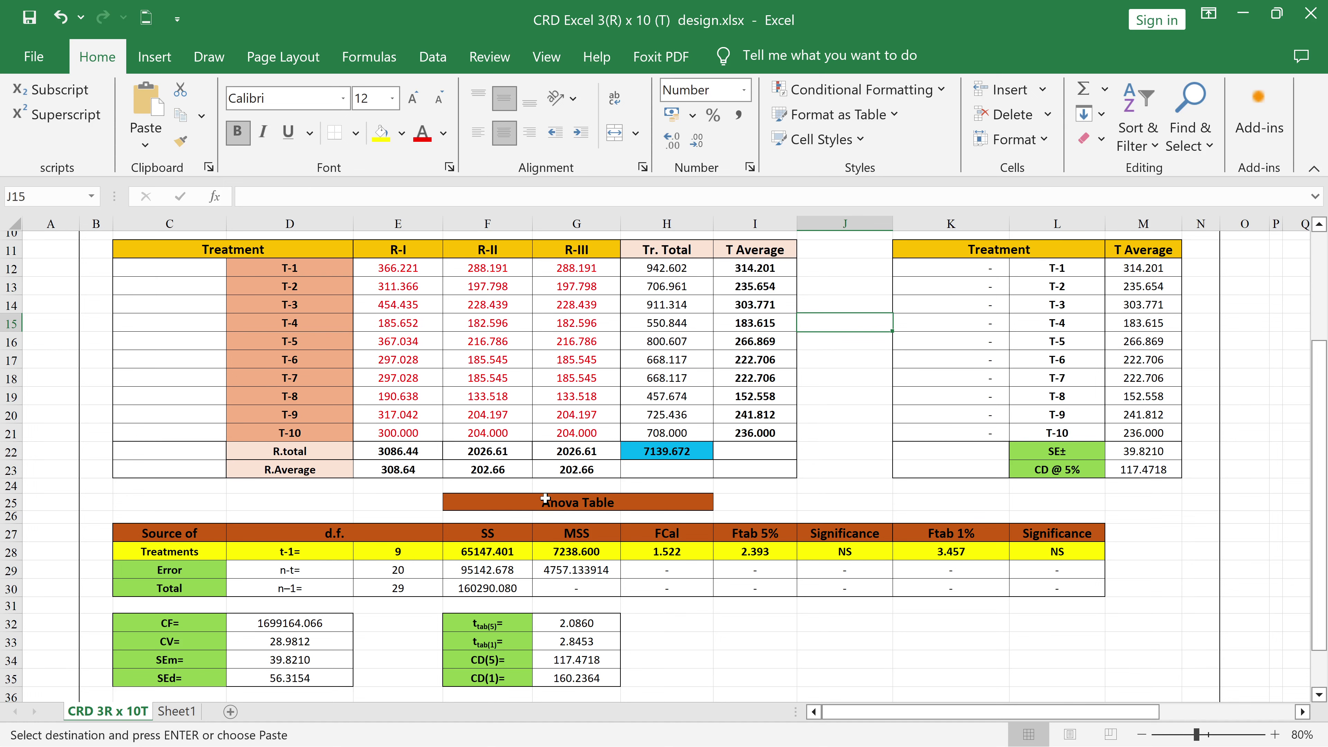
scroll(545, 499, "down", 1)
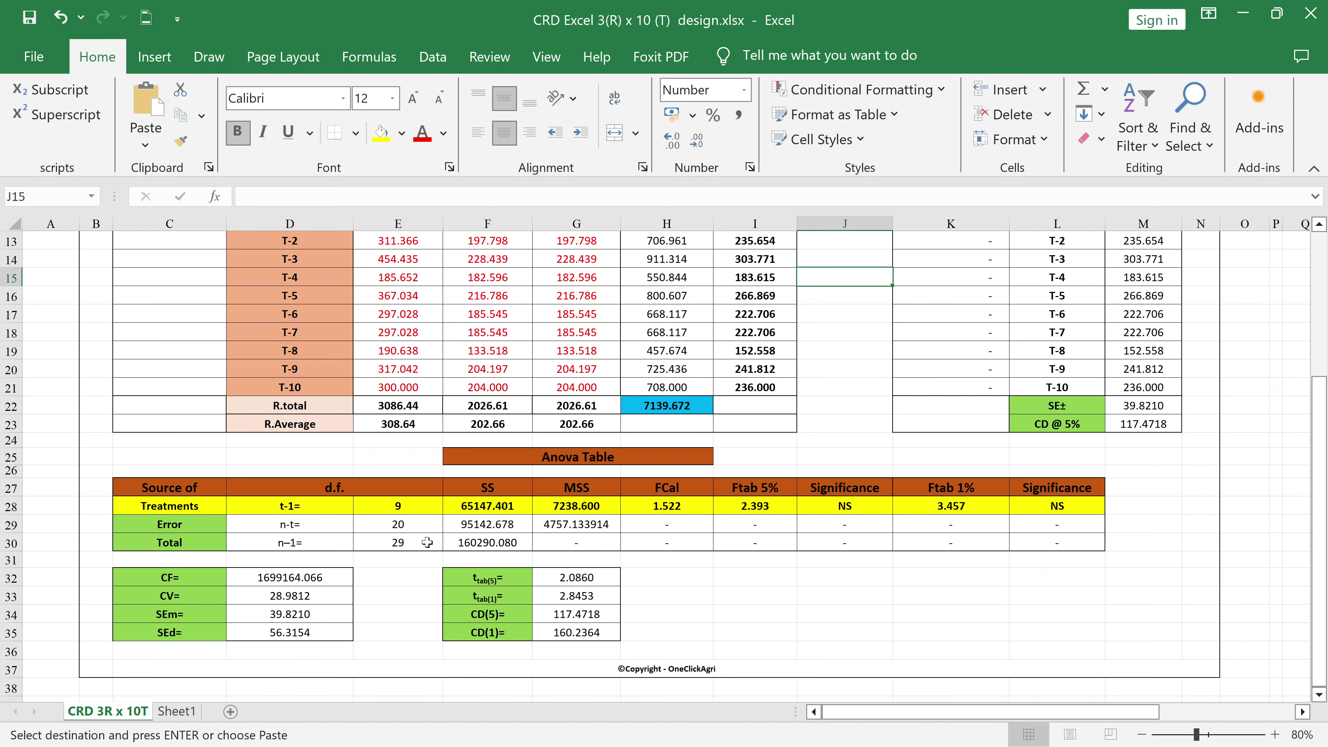
scroll(427, 542, "up", 1)
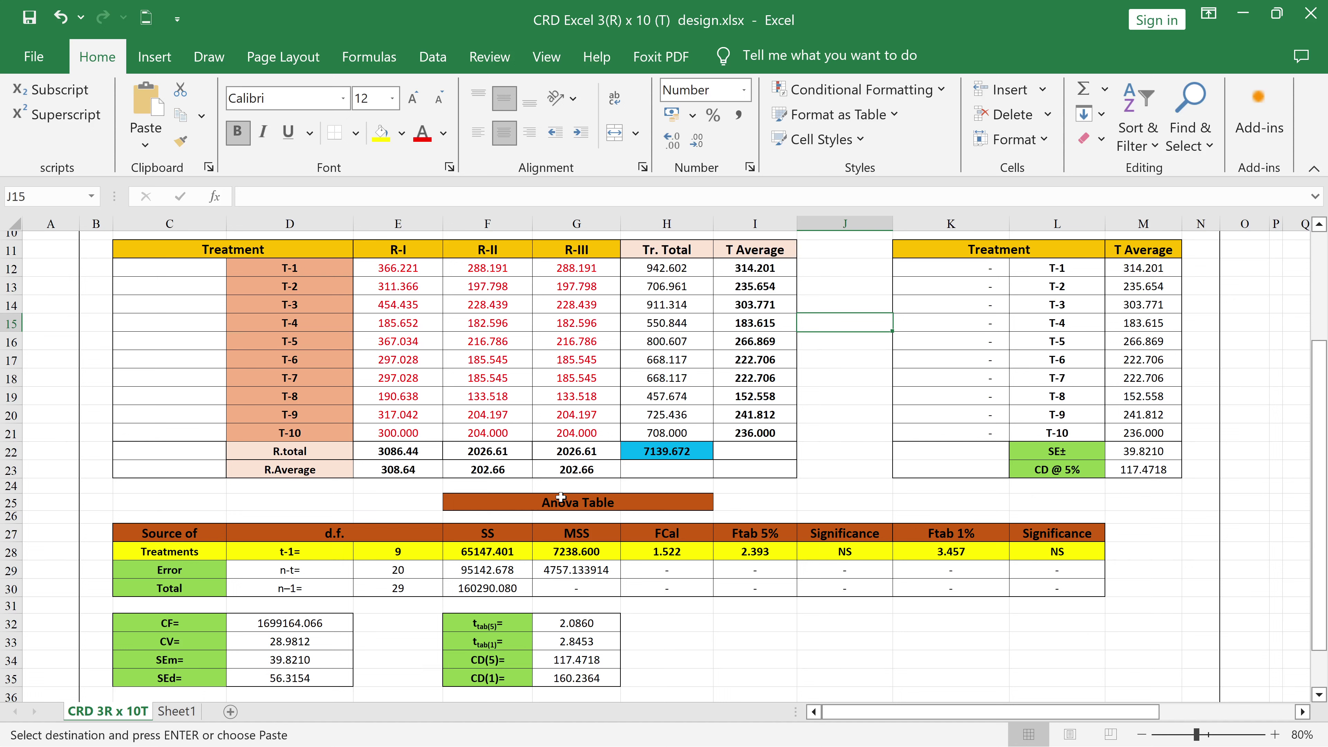
Change the horizontal axis title of the plant height chart to "Treatments"
scroll(544, 497, "down", 4)
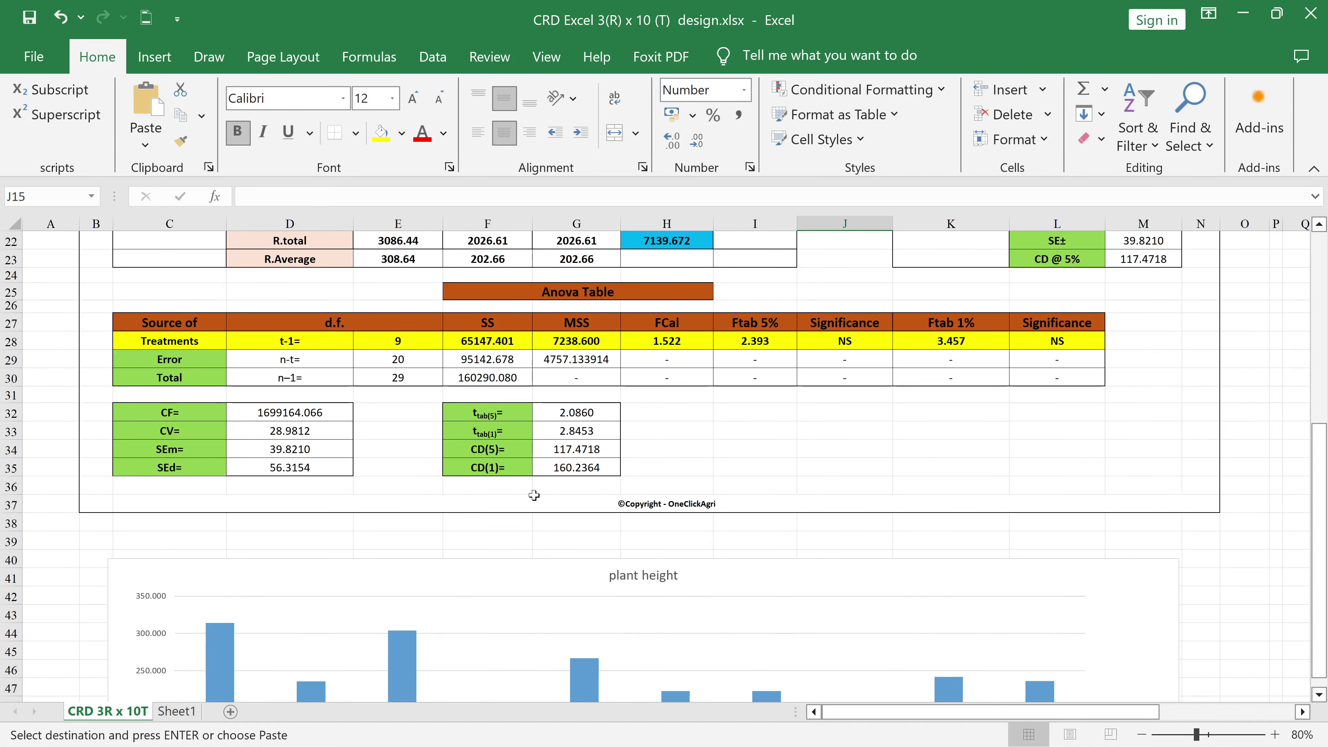
scroll(472, 513, "down", 3)
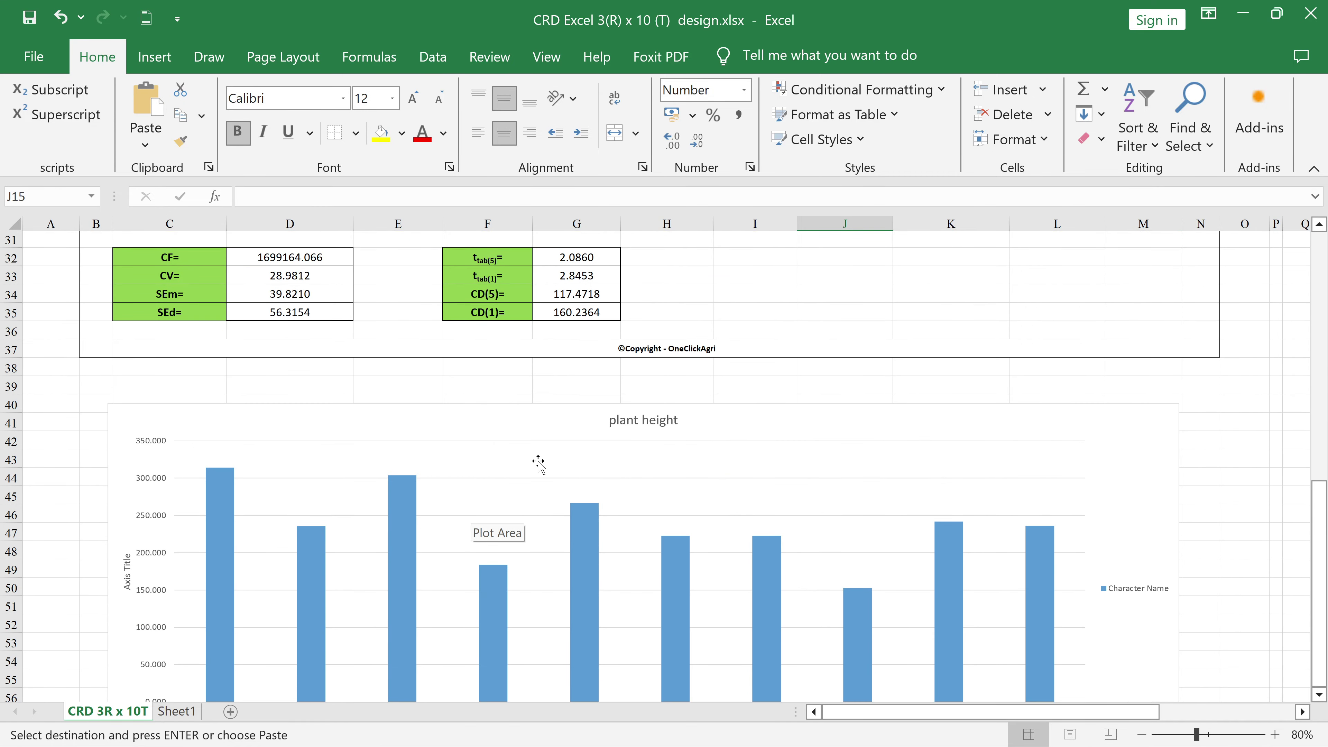
scroll(528, 356, "down", 2)
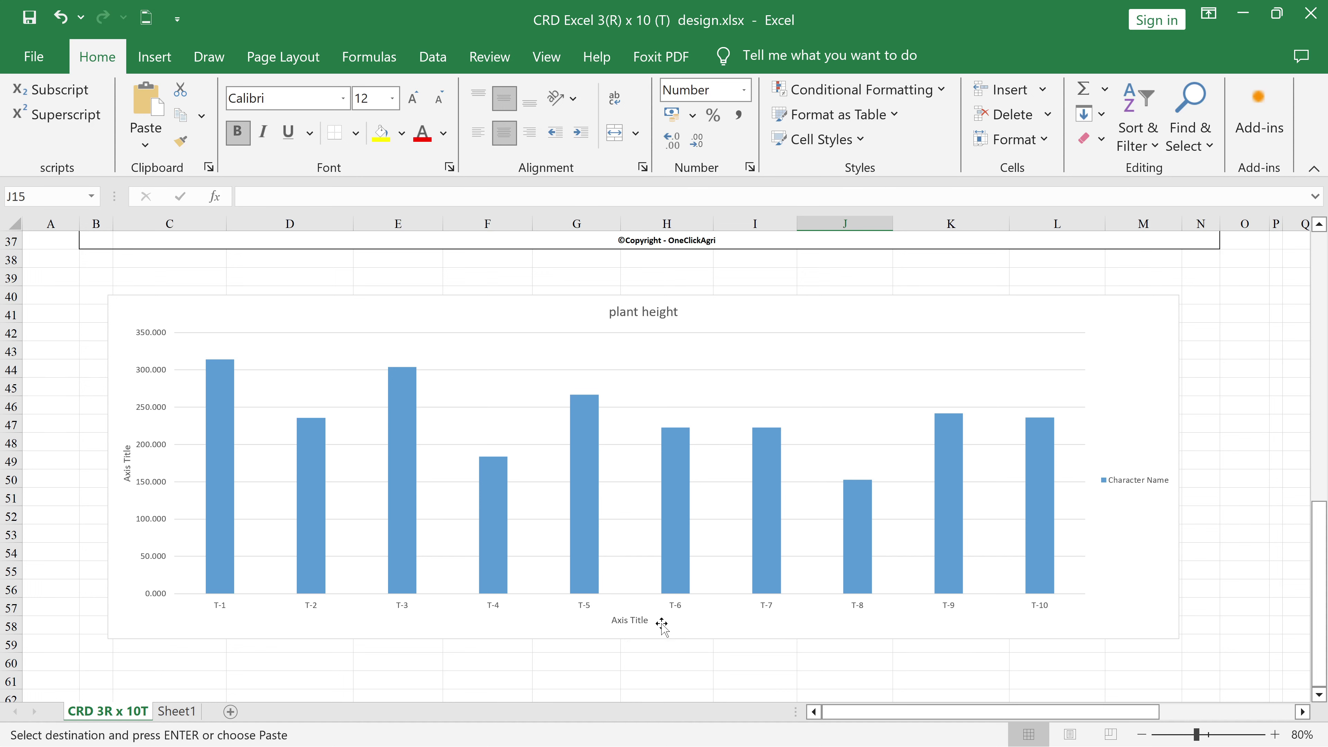
left_click(638, 626)
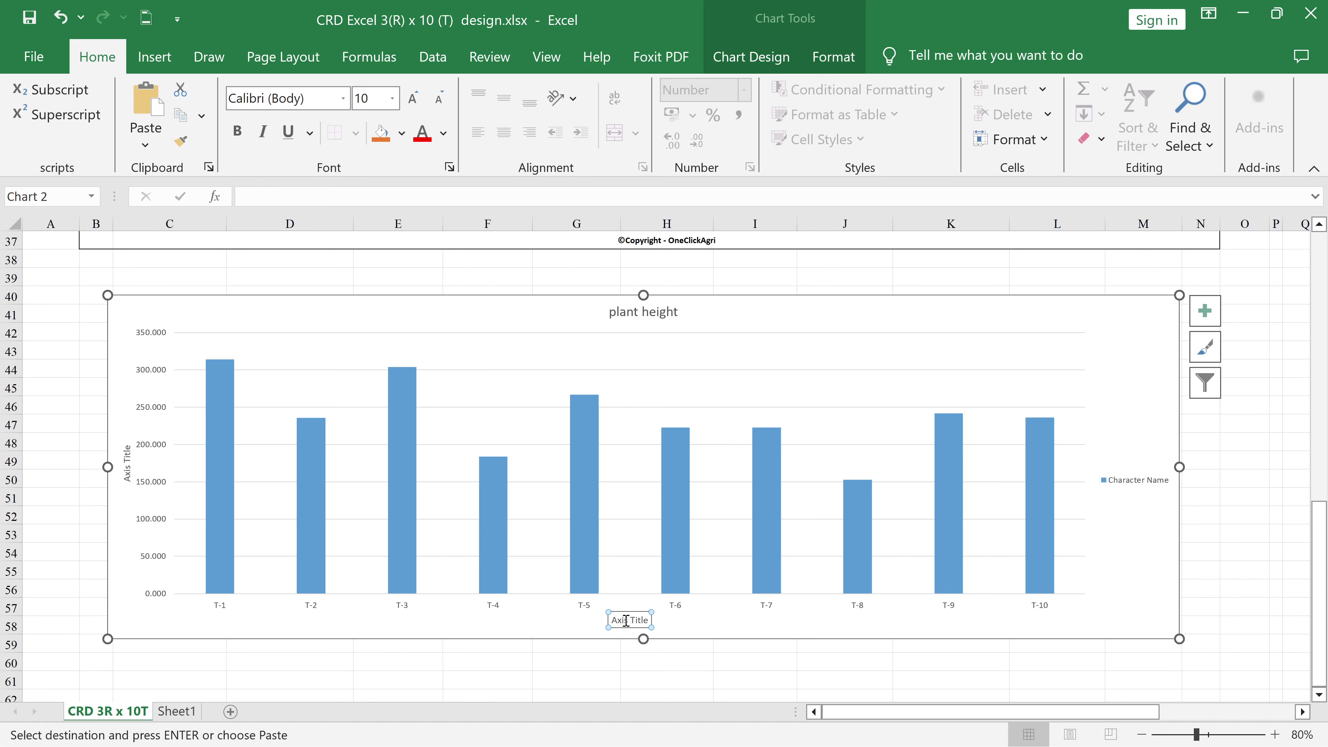
double_click(622, 622)
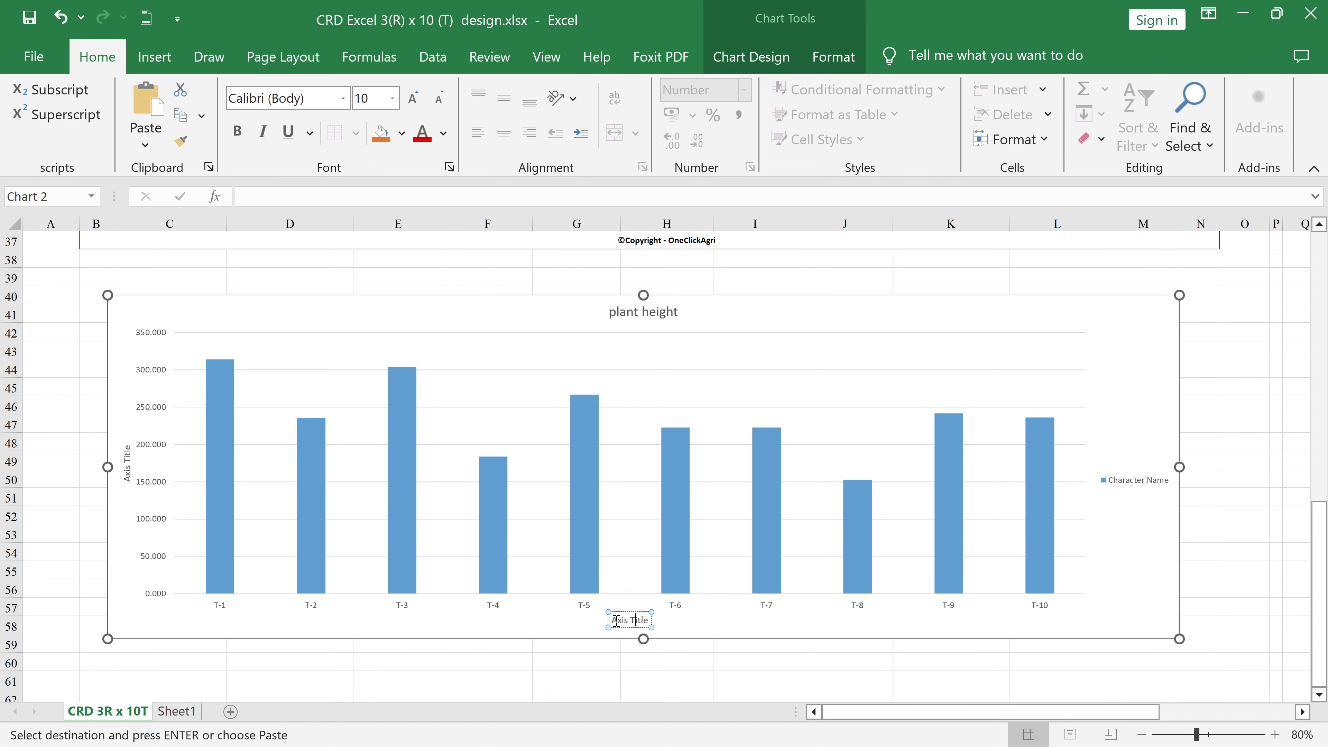
left_click_drag(611, 620, 650, 625)
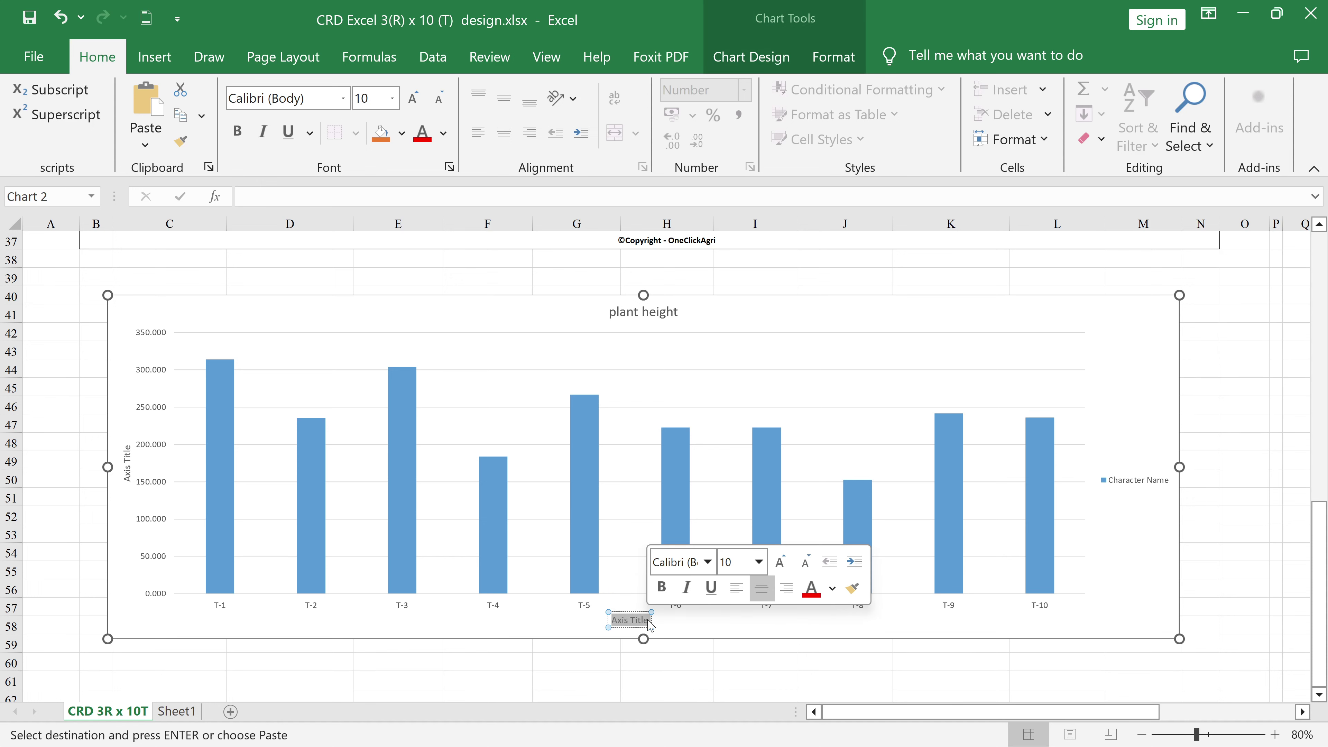
type("Tr")
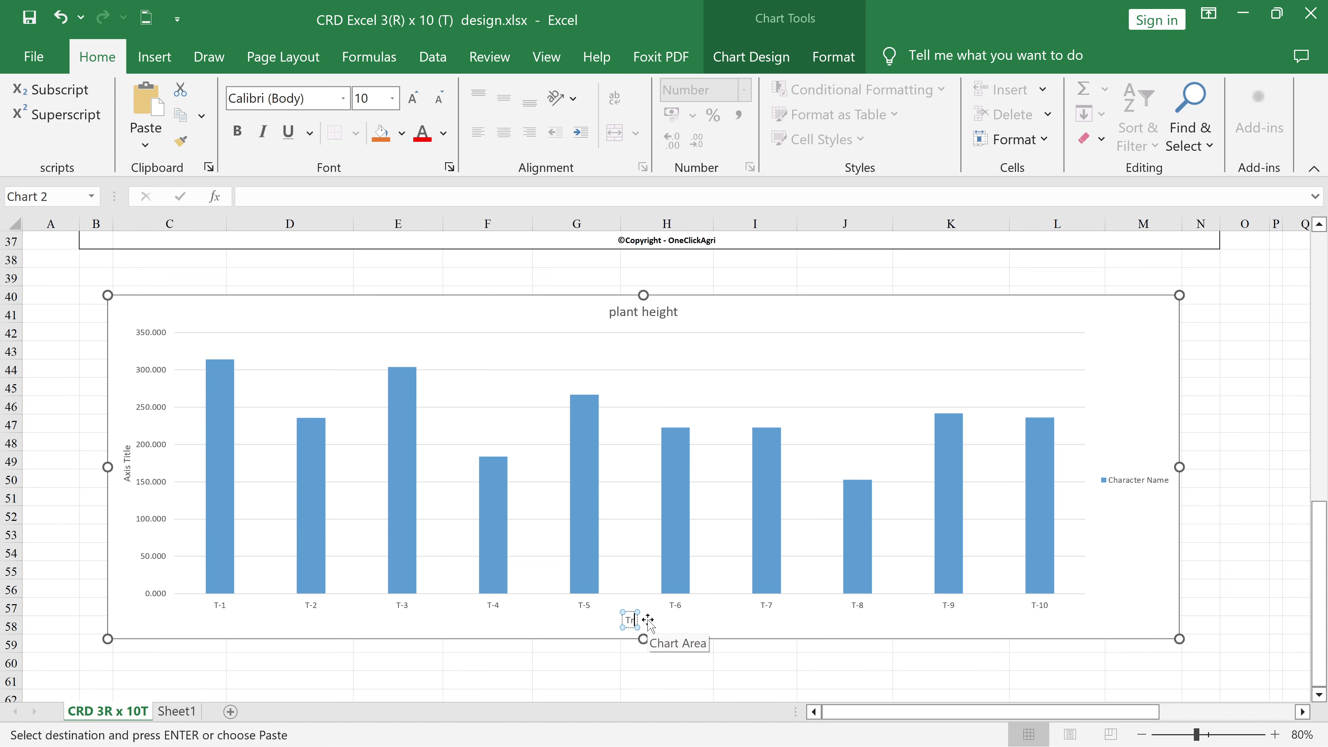
type("eatmen")
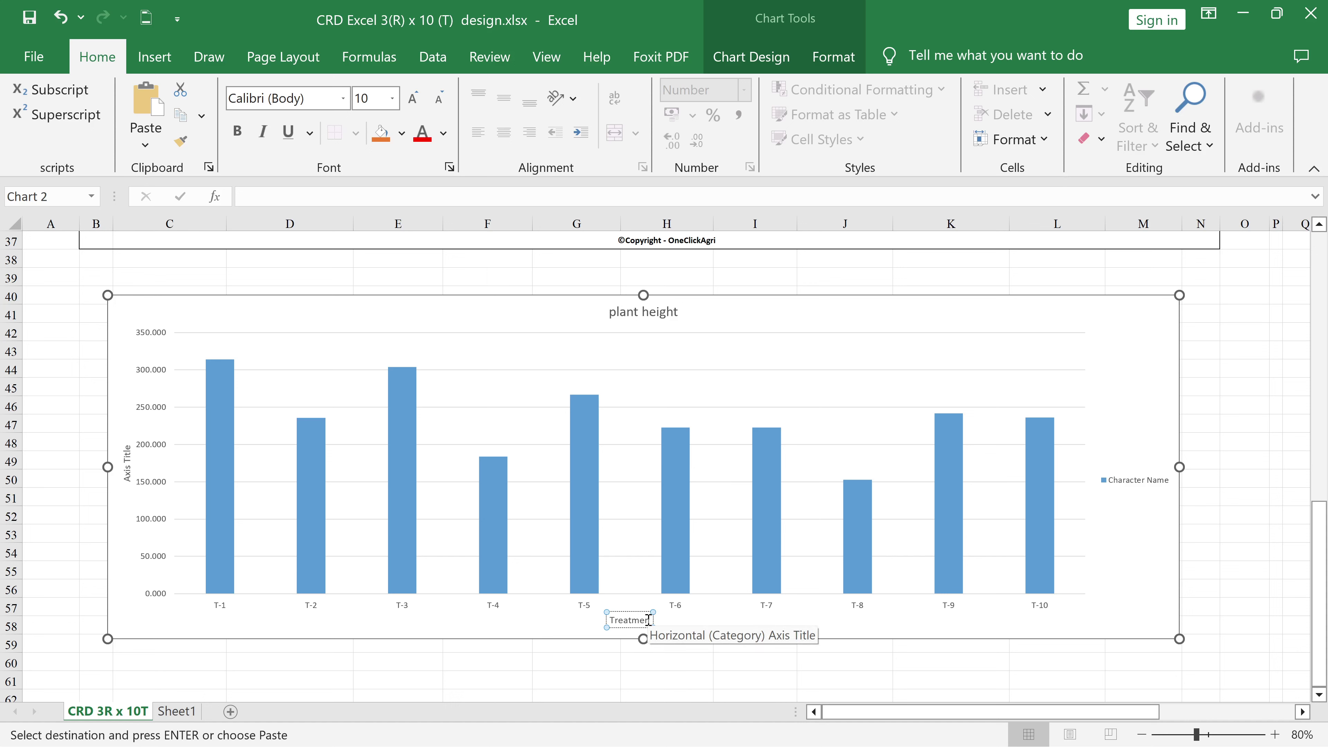
type("ts")
left_click(792, 683)
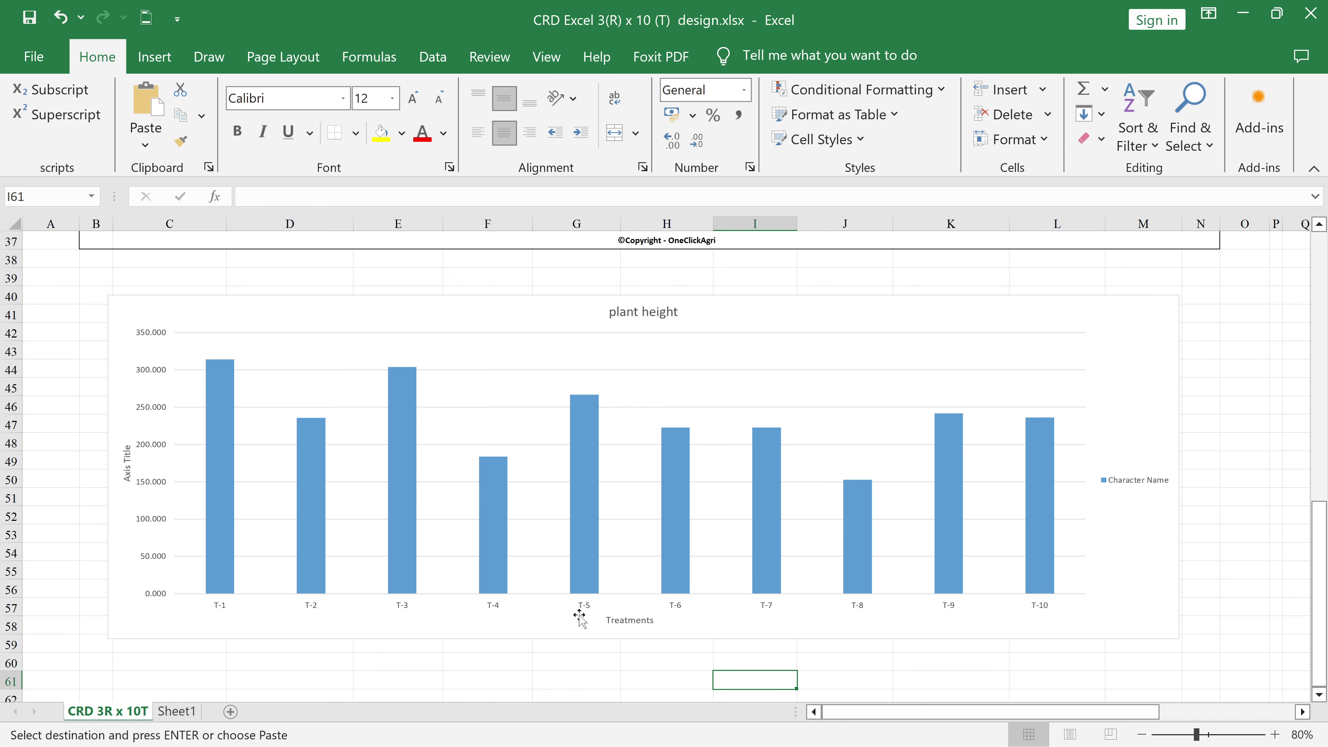
left_click(504, 297)
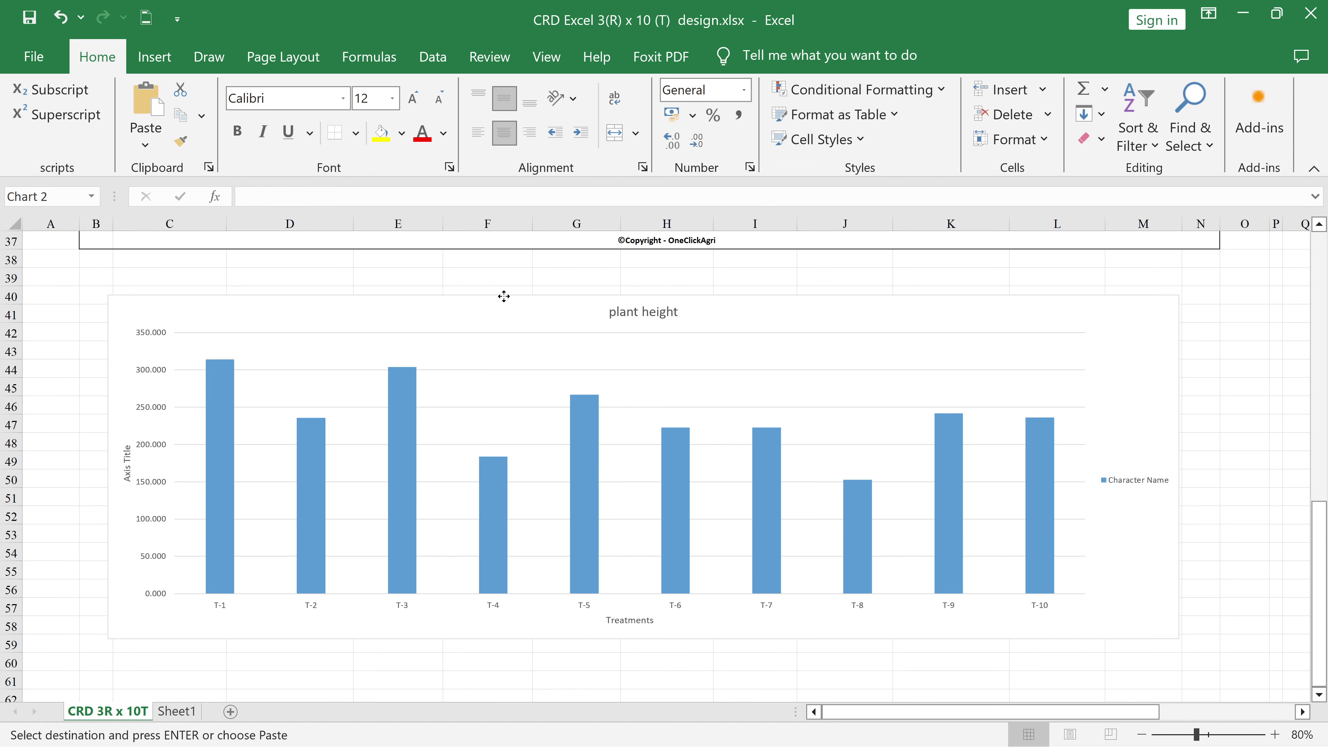
right_click(504, 297)
key("Escape")
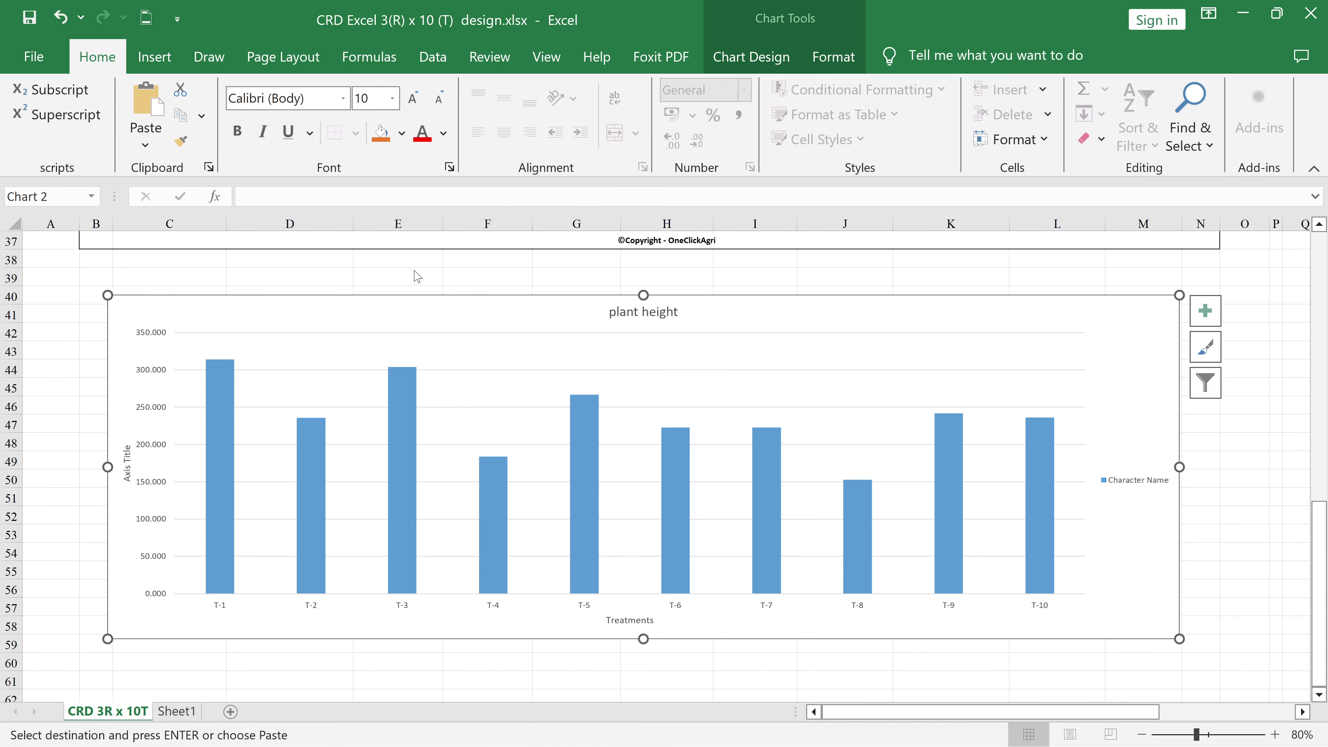
Review the SE± and CD @ 5% rows of the Final Table and switch to the OPSTAT results in Chrome
scroll(734, 473, "up", 3)
scroll(551, 478, "up", 1)
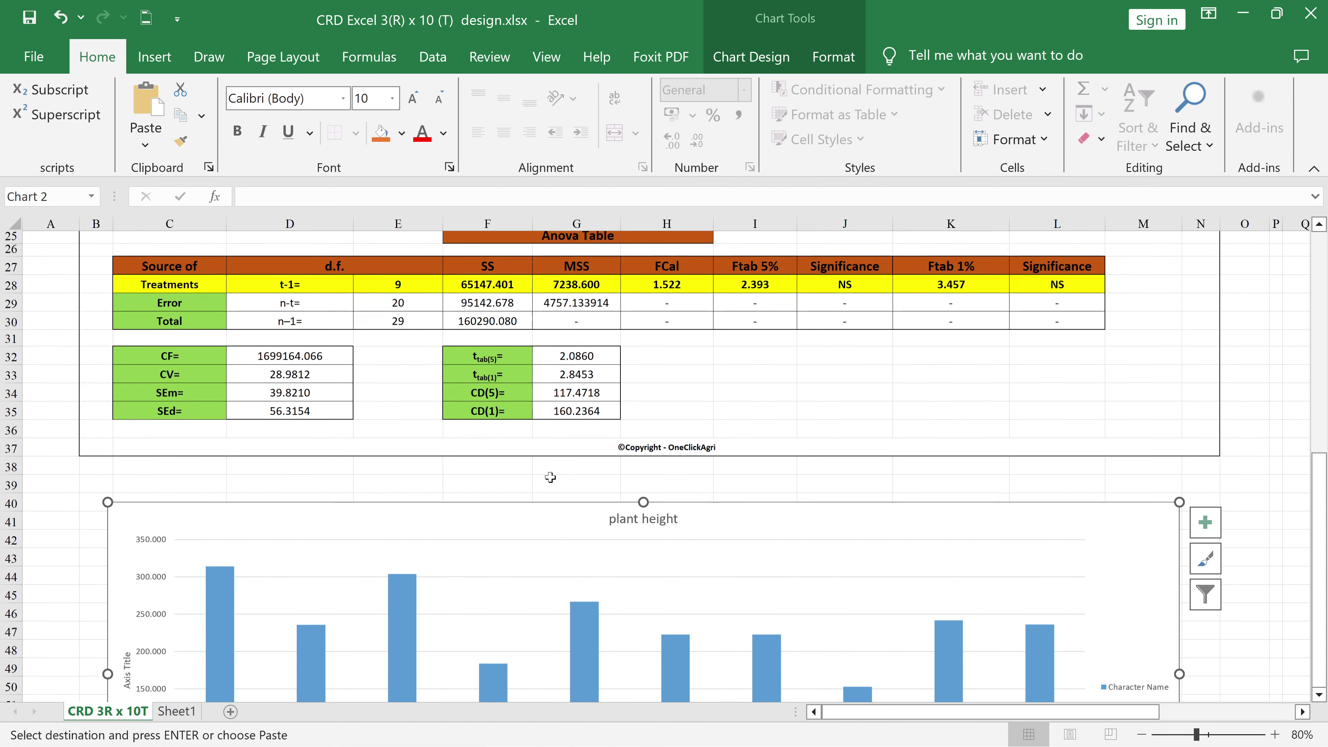
scroll(434, 534, "up", 4)
scroll(693, 529, "up", 3)
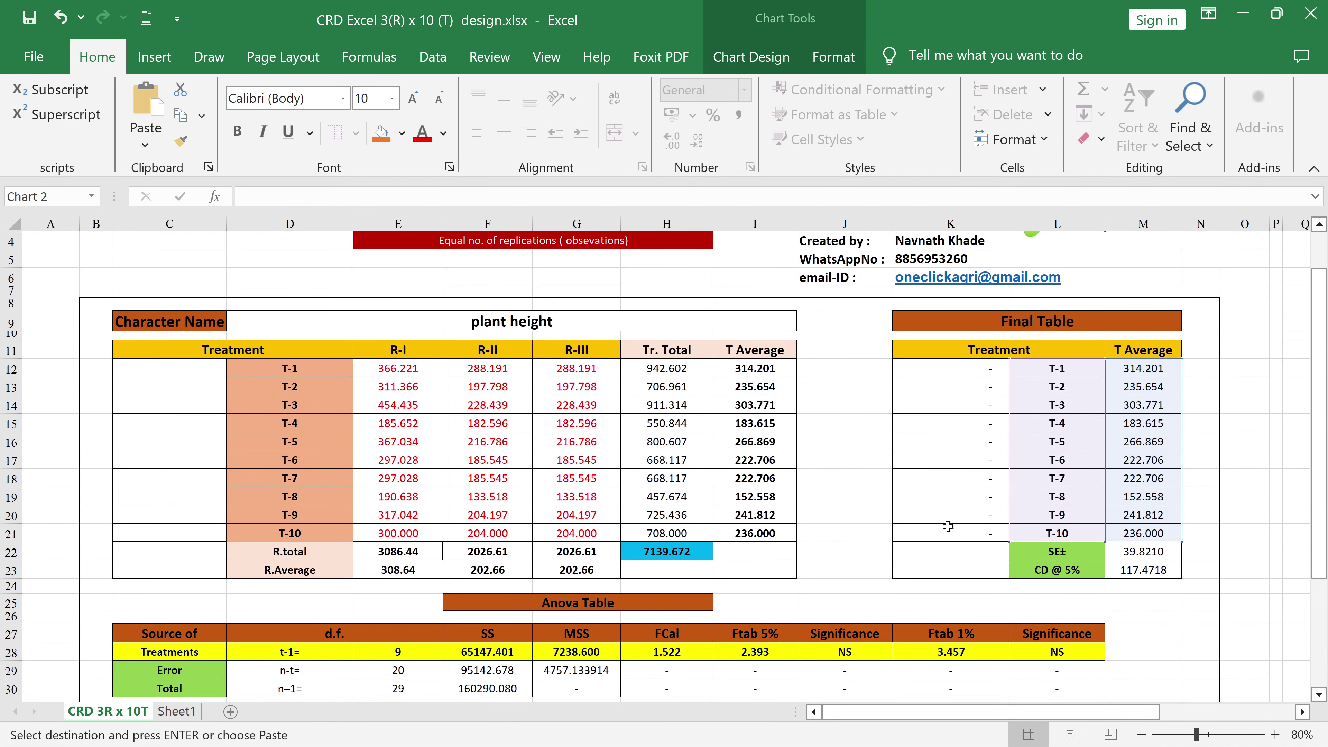
left_click(828, 552)
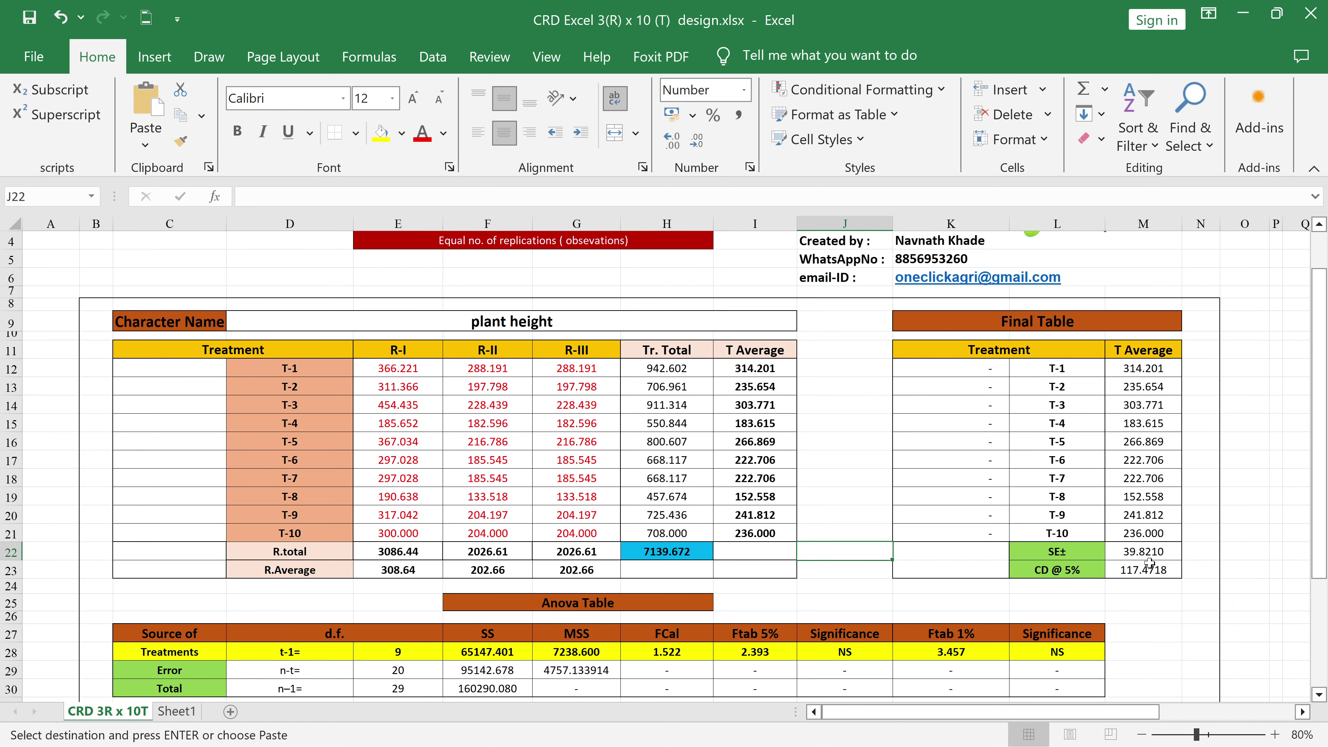
scroll(1148, 562, "down", 2)
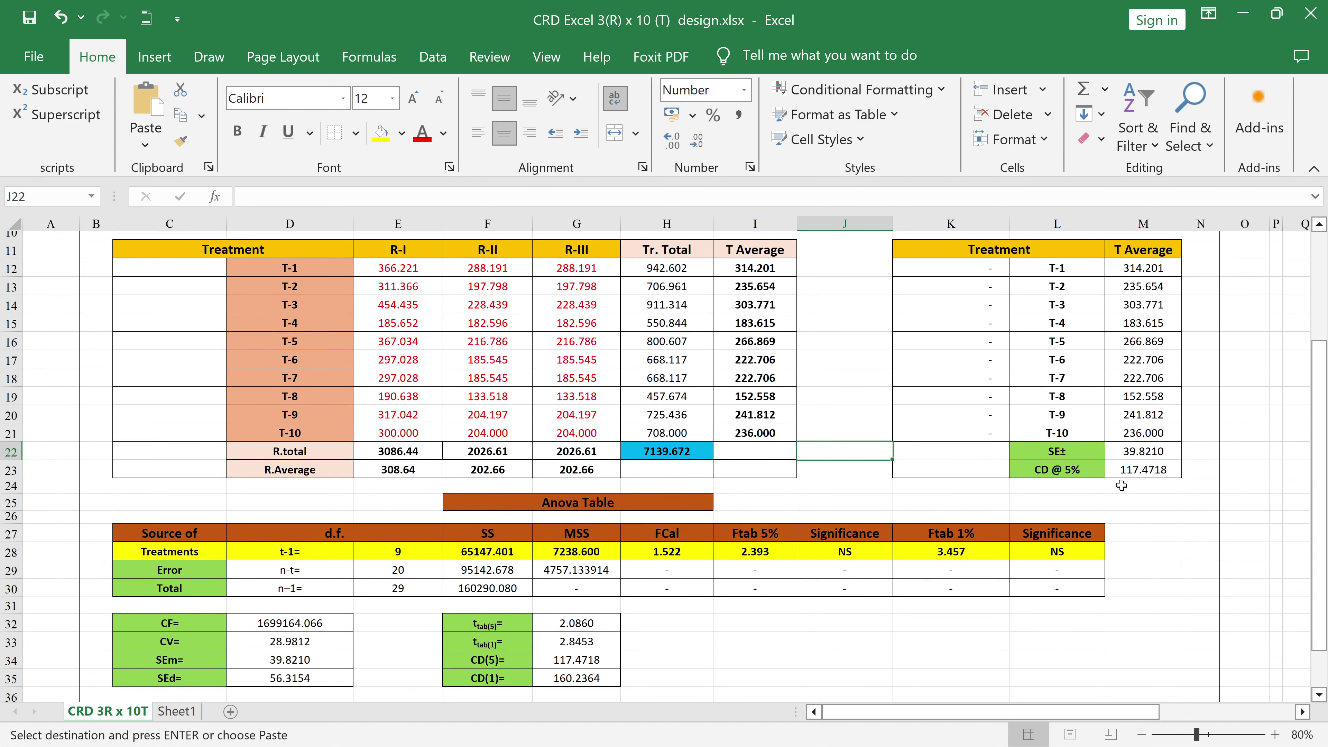
scroll(1122, 486, "up", 2)
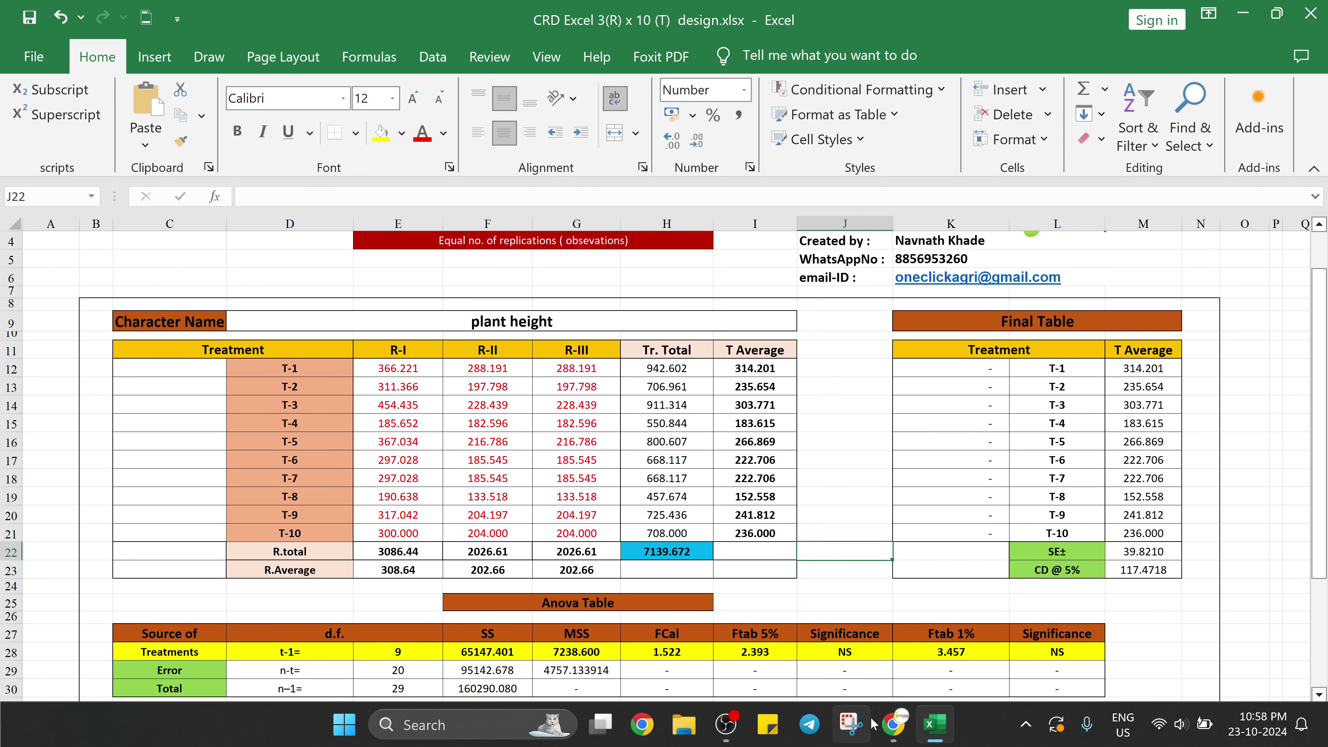
left_click(896, 728)
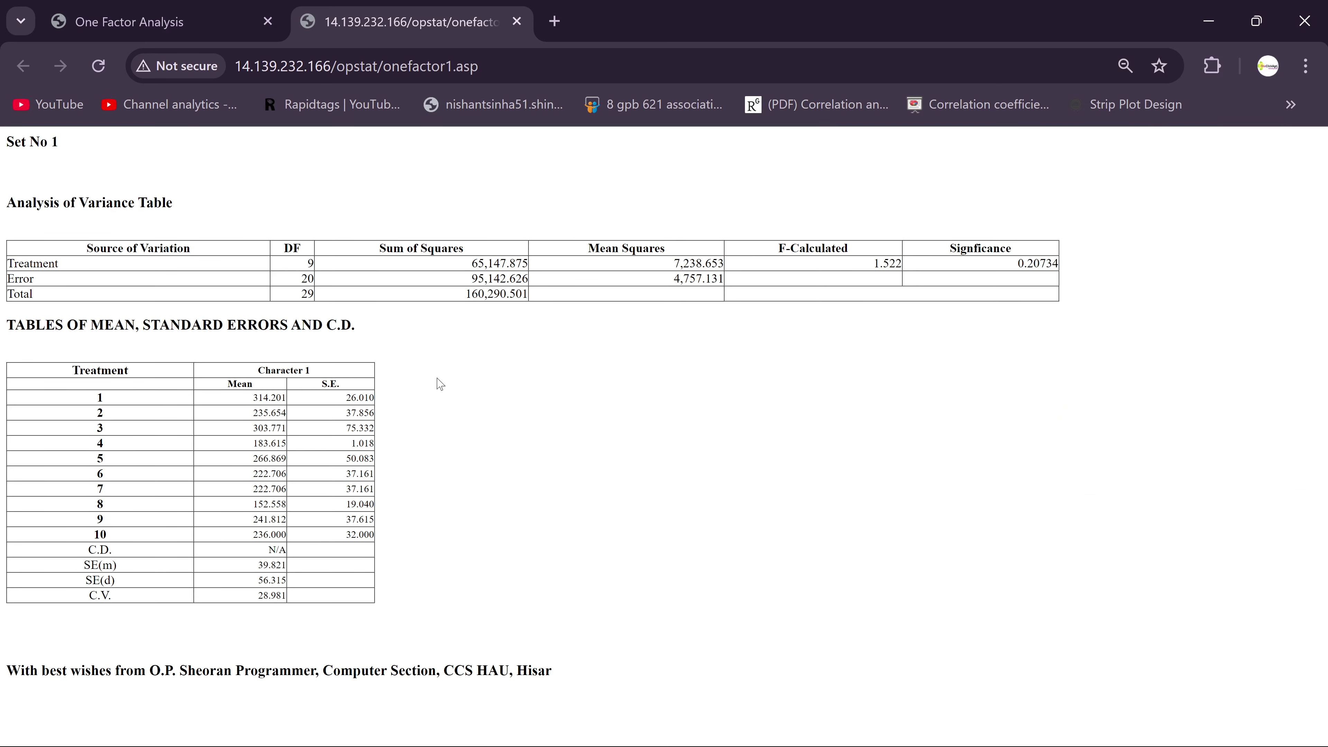